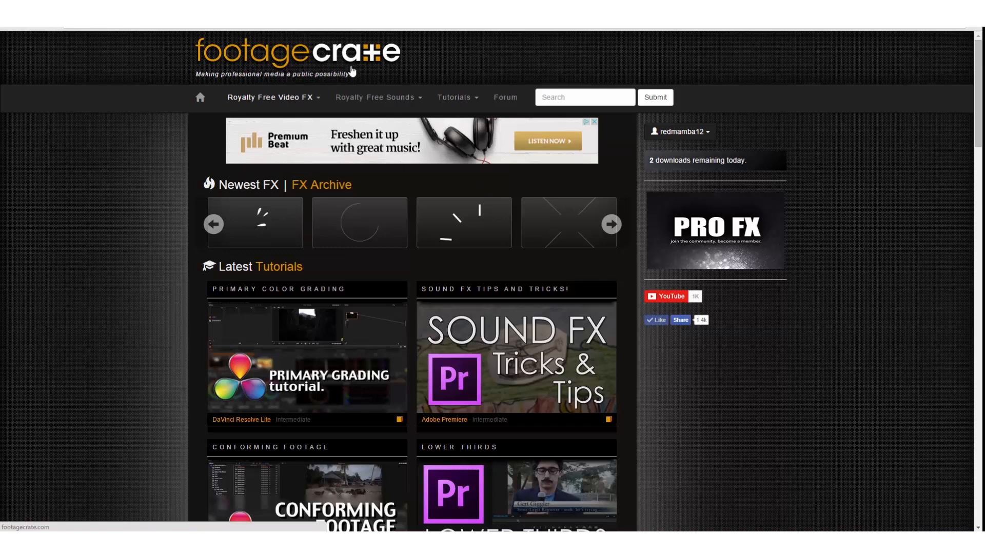
Browse the Transitions and Motion Graphics category on footagecrate and look over the glitch transition clips.
{"action": "mouse_move", "coordinate": [295, 102]}
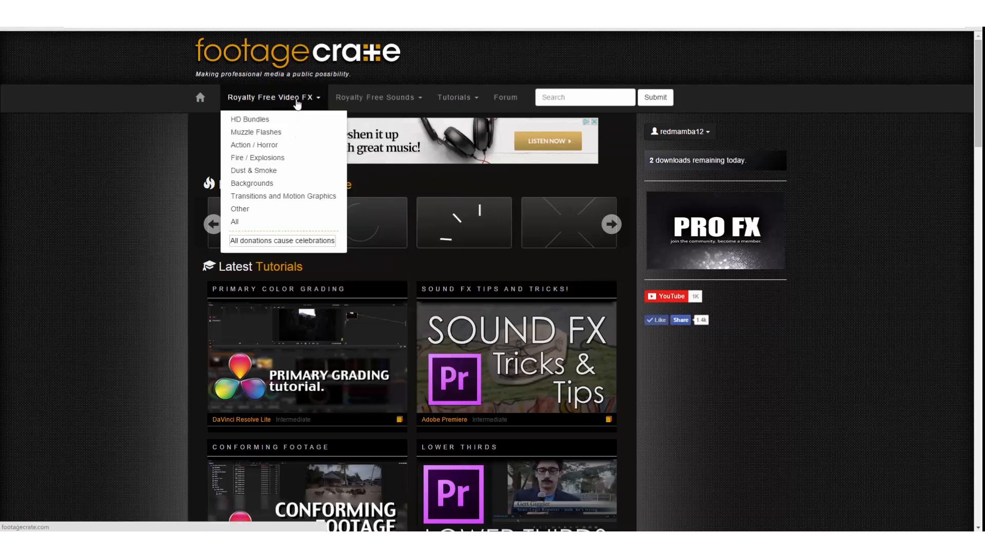
{"action": "left_click", "coordinate": [276, 198]}
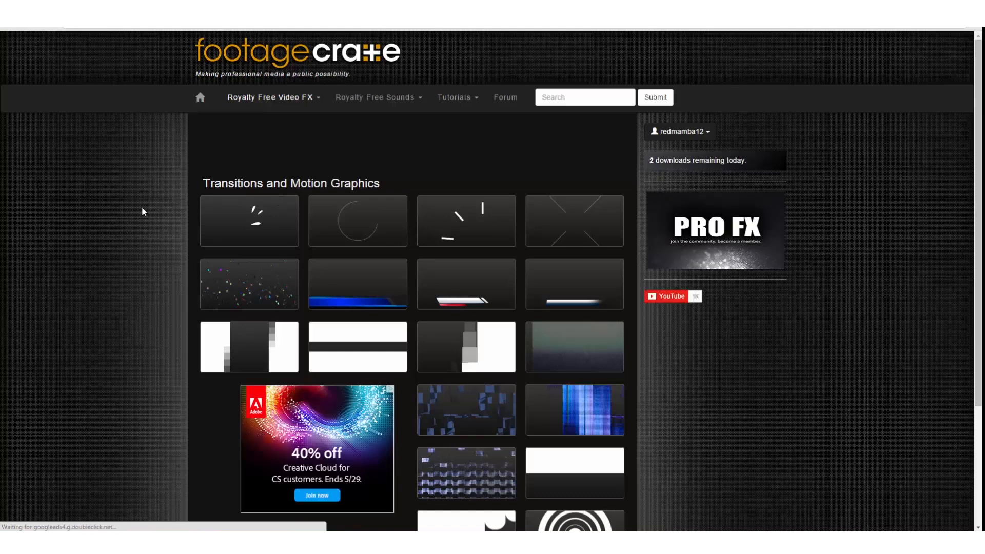
{"action": "scroll", "coordinate": [137, 208], "scroll_direction": "down", "scroll_amount": 3}
{"action": "mouse_move", "coordinate": [469, 329]}
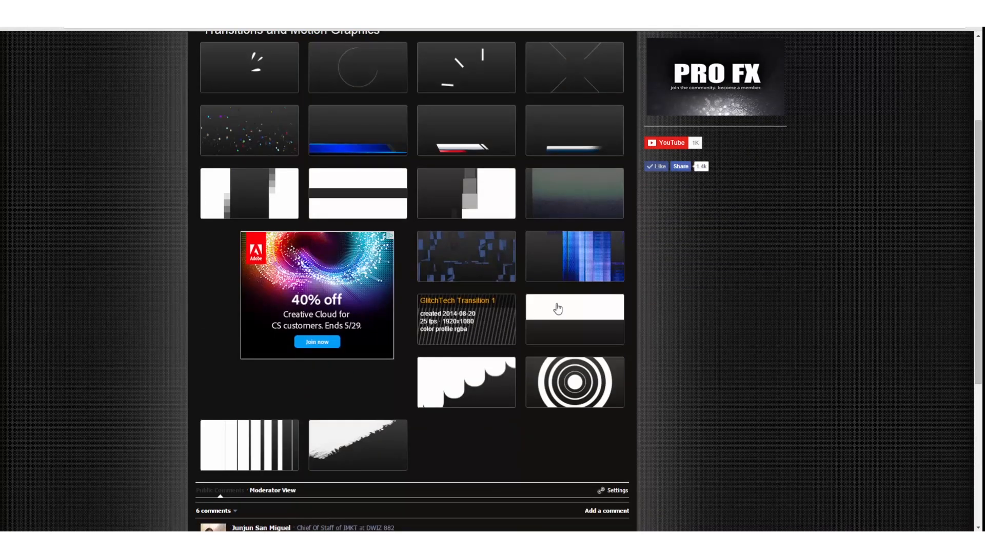
{"action": "mouse_move", "coordinate": [577, 275]}
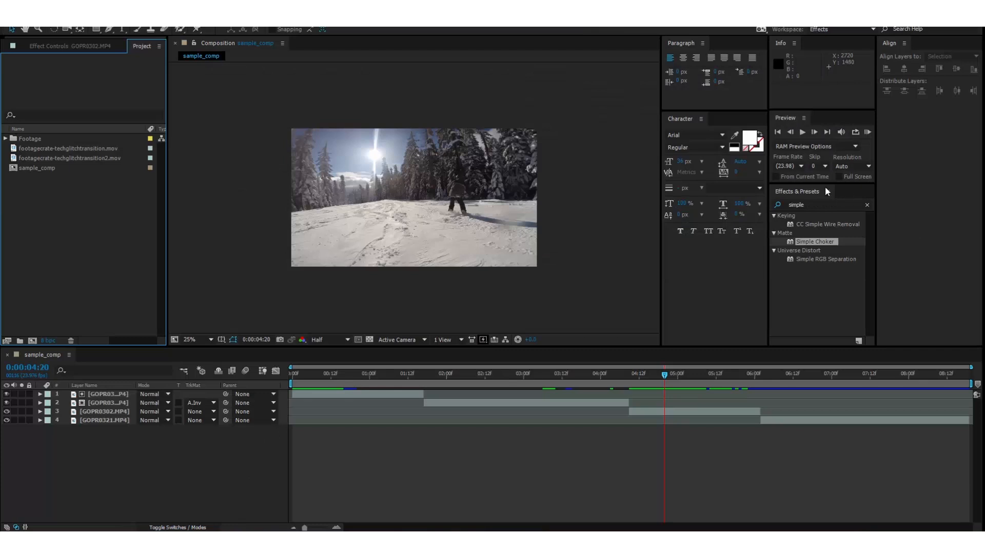
Preview the composition and clear the track matte on the GOPR8325 layer by setting it to No Track Matte.
{"action": "left_click", "coordinate": [867, 132]}
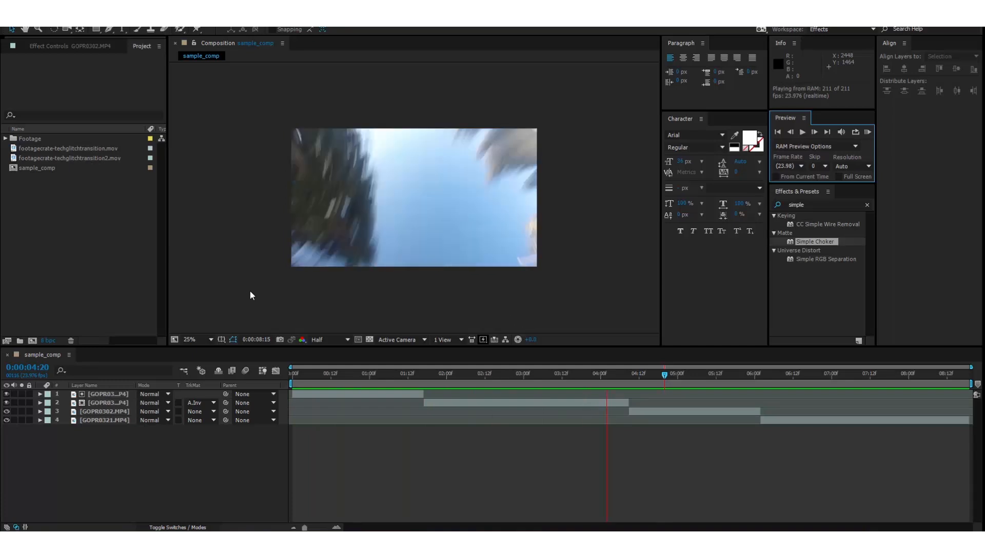
{"action": "key", "text": "space"}
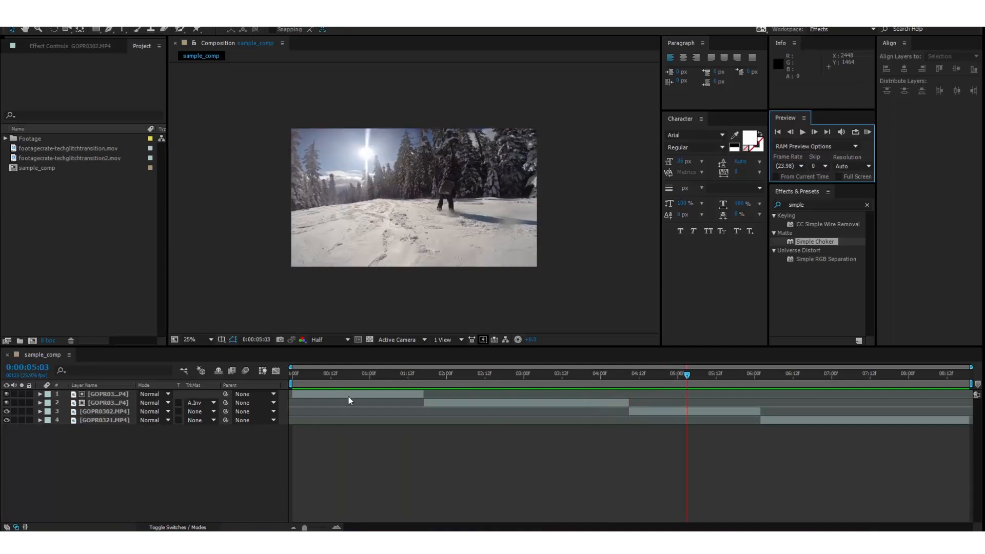
{"action": "left_click", "coordinate": [195, 403]}
{"action": "left_click", "coordinate": [203, 414]}
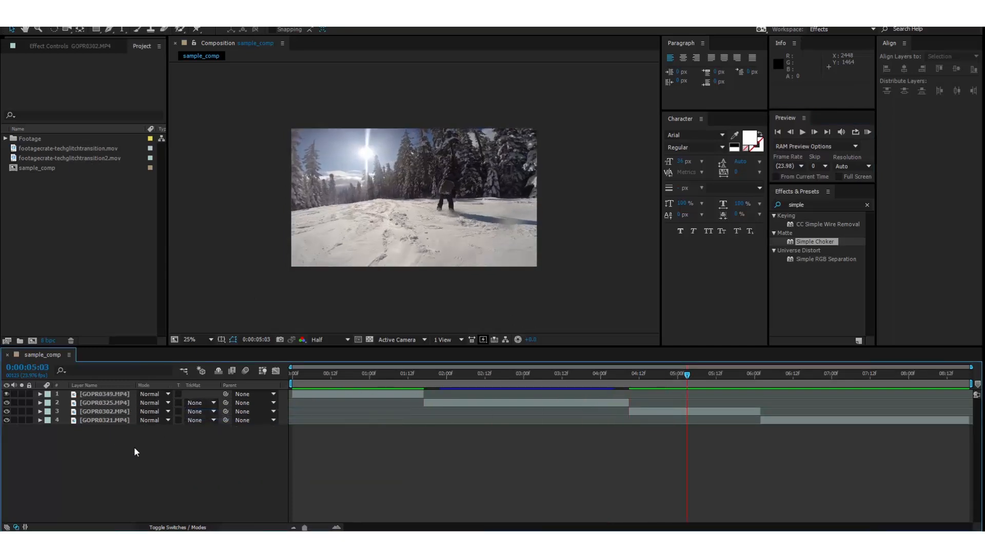
Place the playhead near the end of the first clip and add footagecrate-techglitchtransition.mov to the composition as the top layer.
{"action": "left_click", "coordinate": [398, 374]}
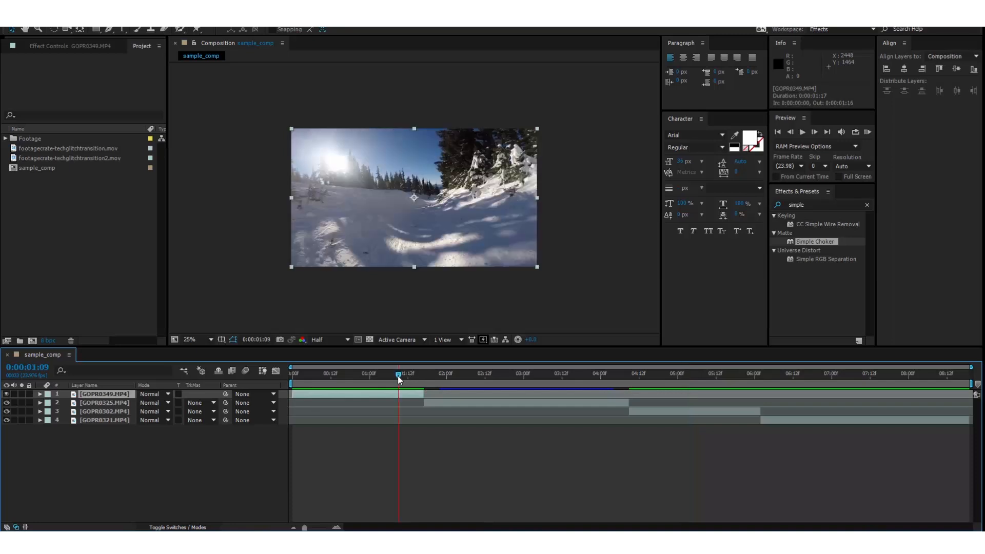
{"action": "left_click", "coordinate": [102, 404]}
{"action": "mouse_move", "coordinate": [403, 374]}
{"action": "left_mouse_down"}
{"action": "mouse_move", "coordinate": [440, 377]}
{"action": "mouse_move", "coordinate": [414, 377]}
{"action": "left_mouse_up"}
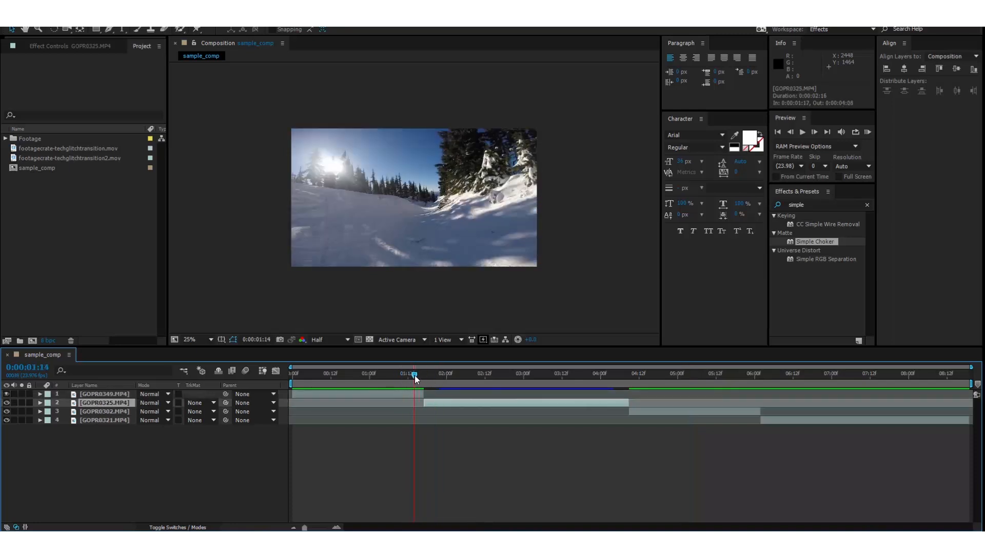
{"action": "left_click", "coordinate": [101, 149]}
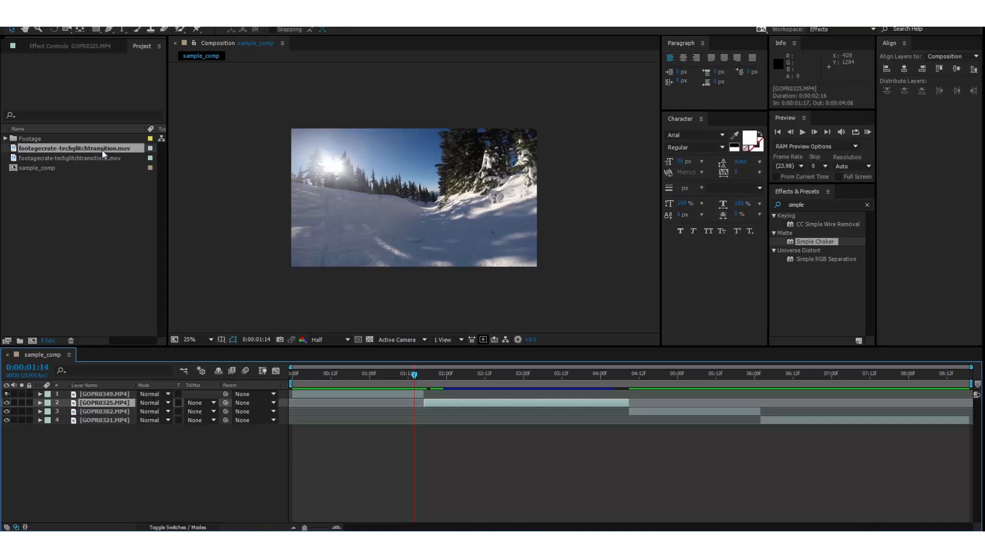
{"action": "left_click_drag", "start_coordinate": [102, 150], "coordinate": [115, 397]}
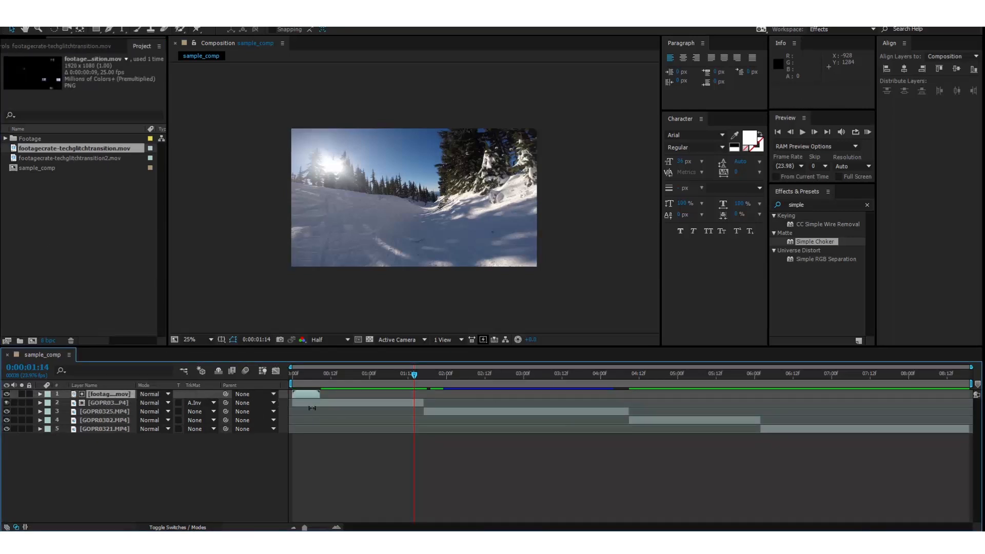
Move the glitch transition layer so it sits over the end of the first clip, GOPR8349.
{"action": "left_click", "coordinate": [210, 403]}
{"action": "left_click", "coordinate": [204, 407]}
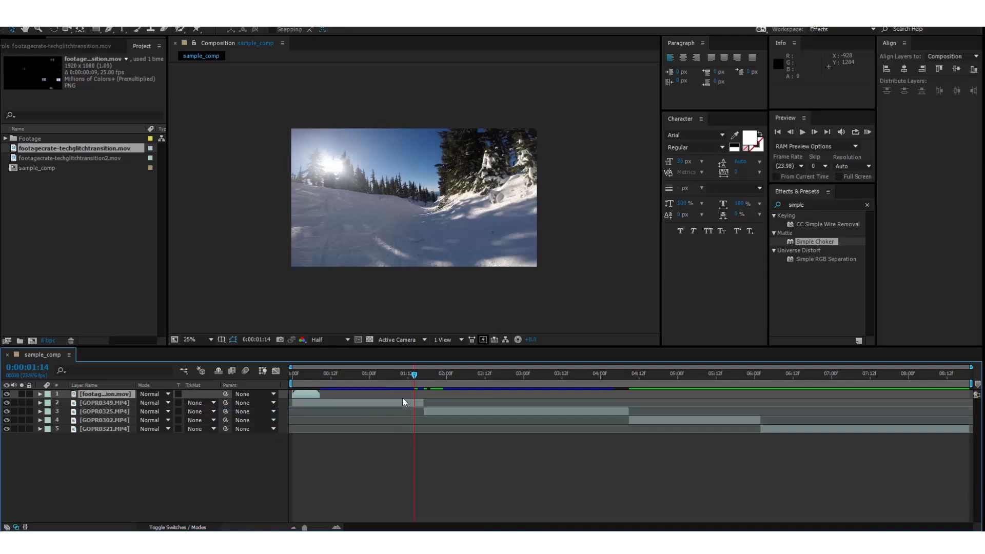
{"action": "left_click_drag", "start_coordinate": [308, 392], "coordinate": [407, 403]}
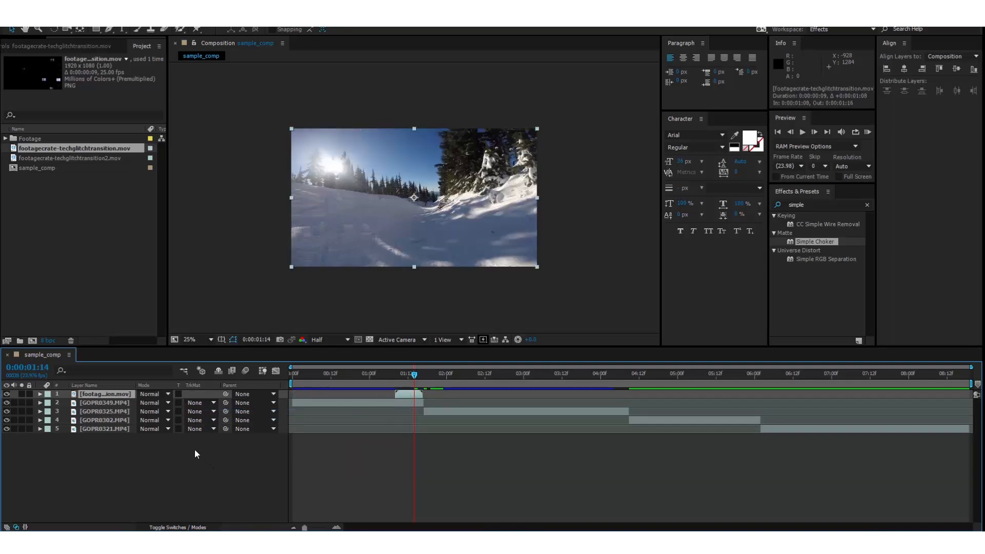
Set GOPR8349's track matte to Alpha Inverted Matte using the glitch transition layer.
{"action": "left_click", "coordinate": [103, 402]}
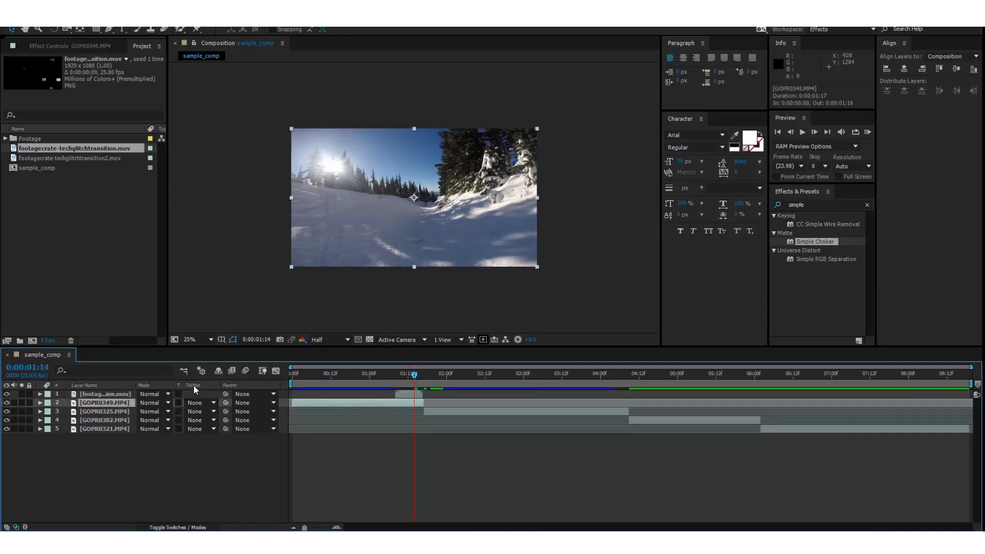
{"action": "left_click", "coordinate": [211, 402]}
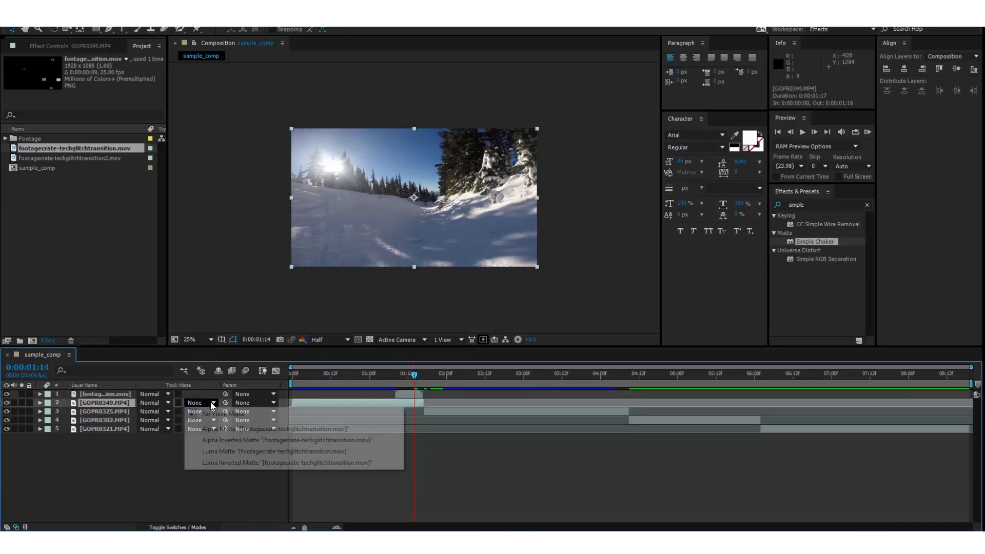
{"action": "left_click", "coordinate": [211, 442]}
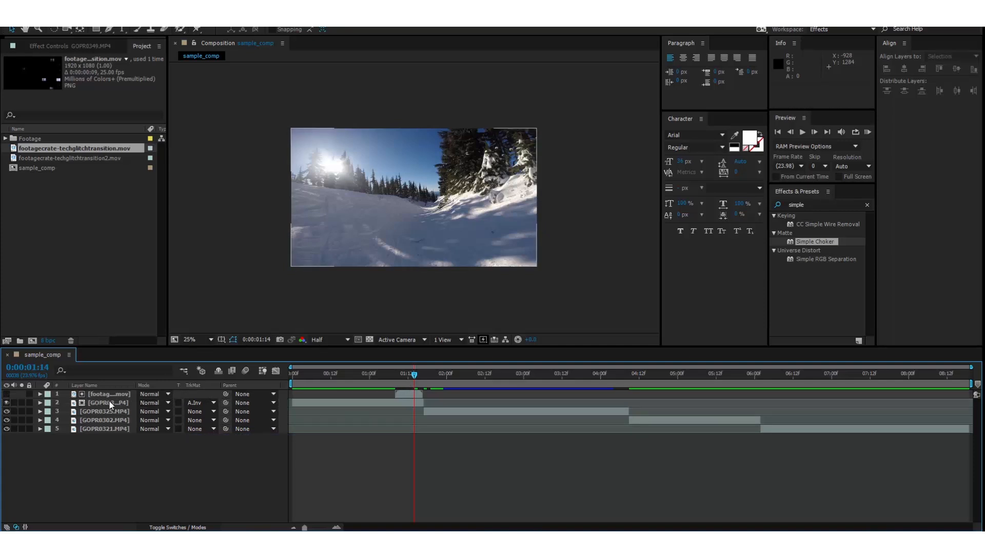
Examine the matted transition at about 1:10 by scrubbing and selecting the layers in the stack.
{"action": "left_click", "coordinate": [401, 377]}
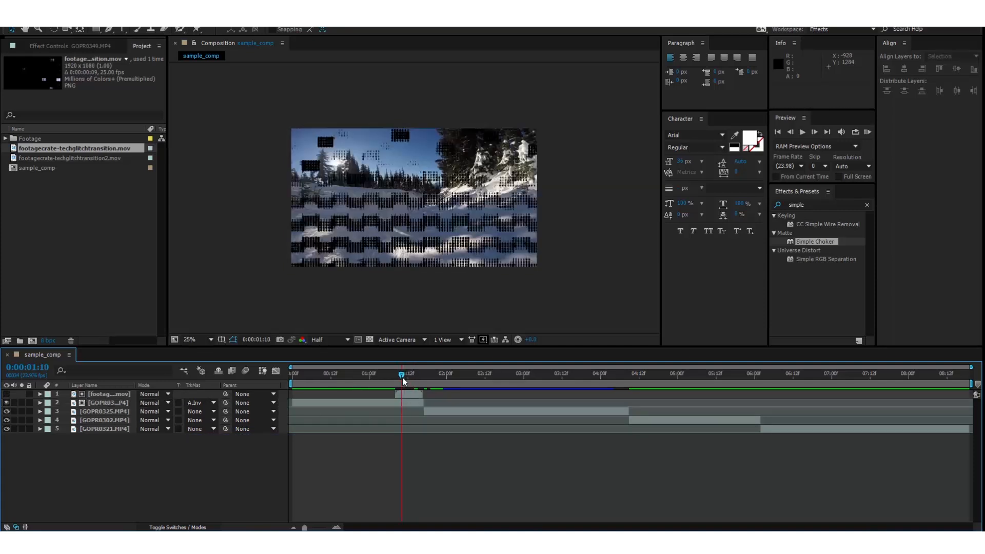
{"action": "left_click", "coordinate": [122, 400]}
{"action": "left_click", "coordinate": [118, 394]}
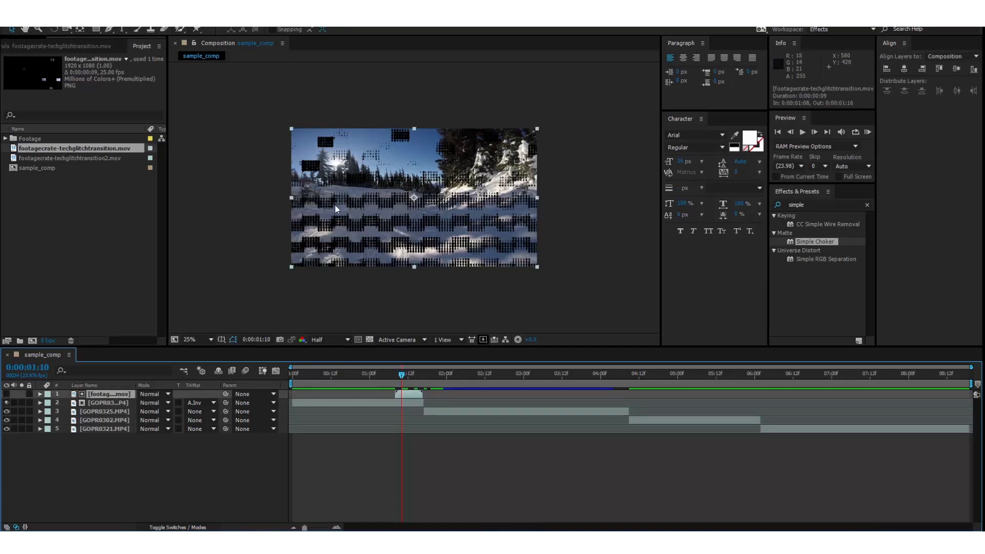
{"action": "left_click", "coordinate": [122, 404]}
{"action": "left_click", "coordinate": [133, 500]}
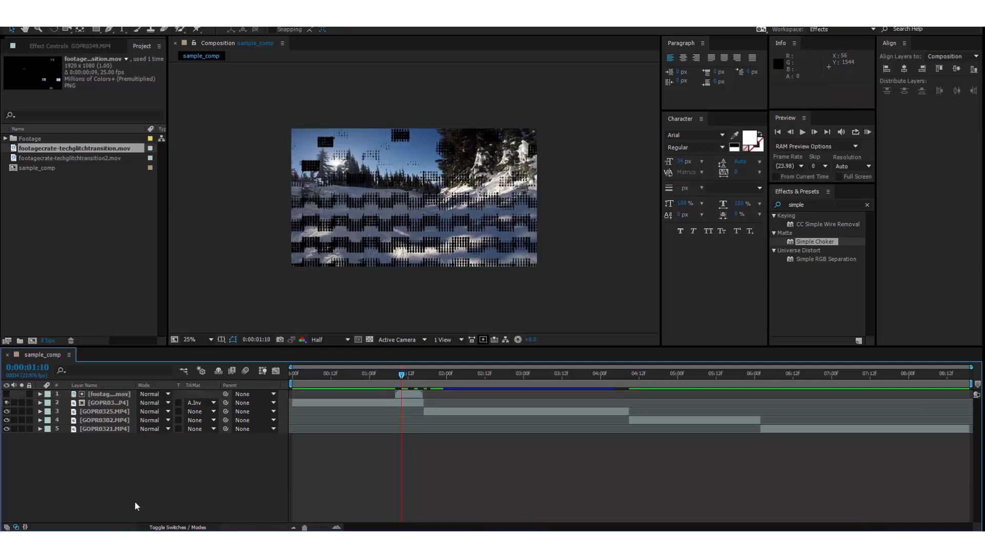
{"action": "left_click", "coordinate": [114, 401]}
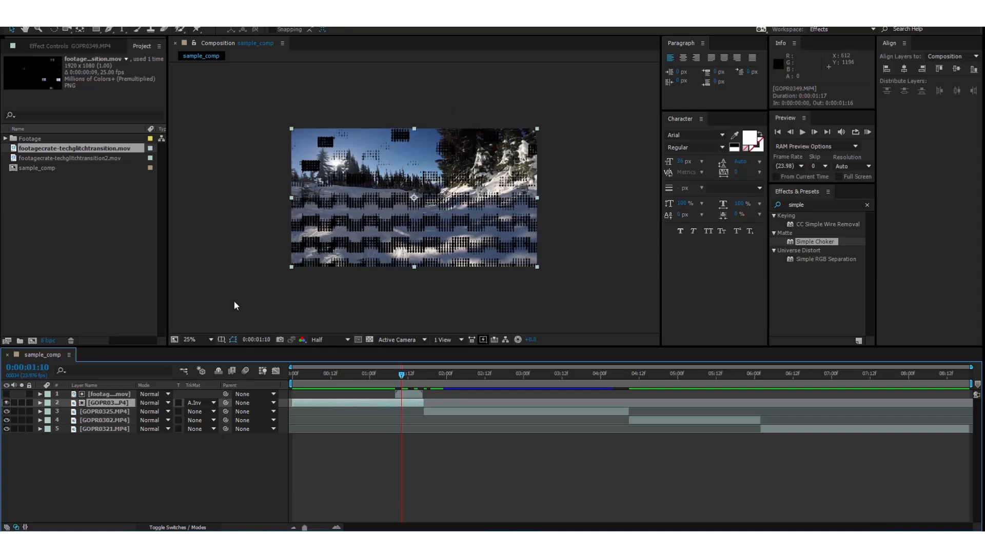
{"action": "left_click", "coordinate": [208, 471]}
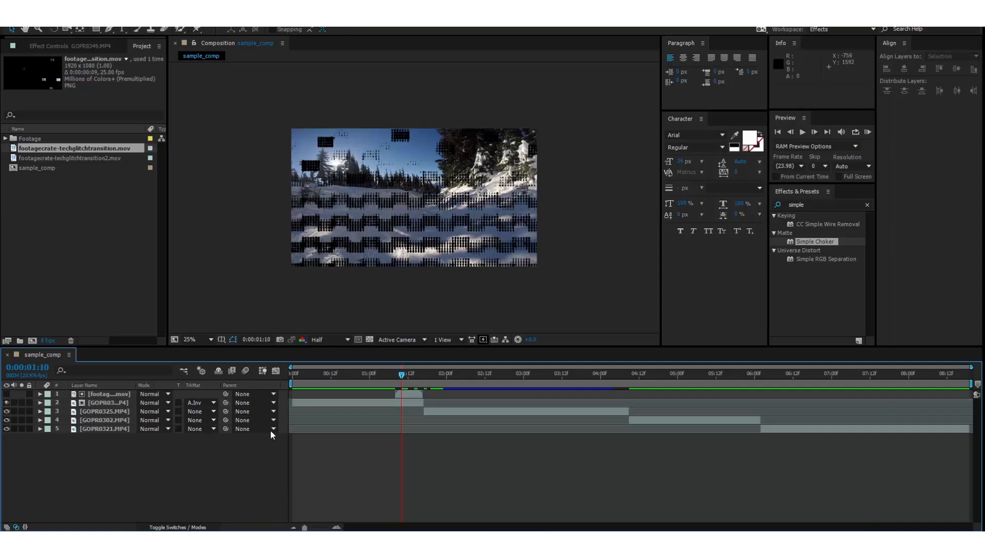
Slide the GOPR8325 clip earlier so it starts beneath the glitch transition.
{"action": "left_click", "coordinate": [430, 410]}
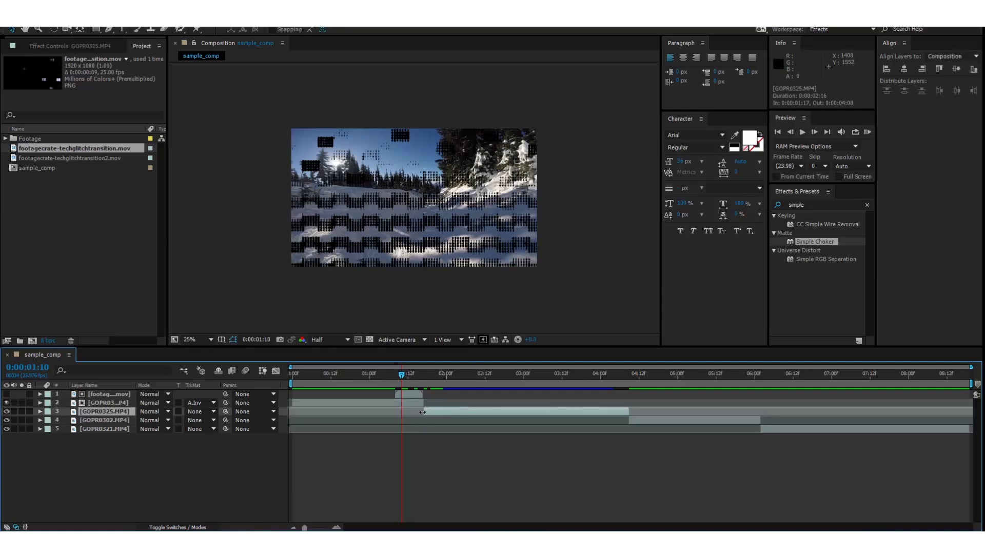
{"action": "left_click_drag", "start_coordinate": [420, 412], "coordinate": [379, 407]}
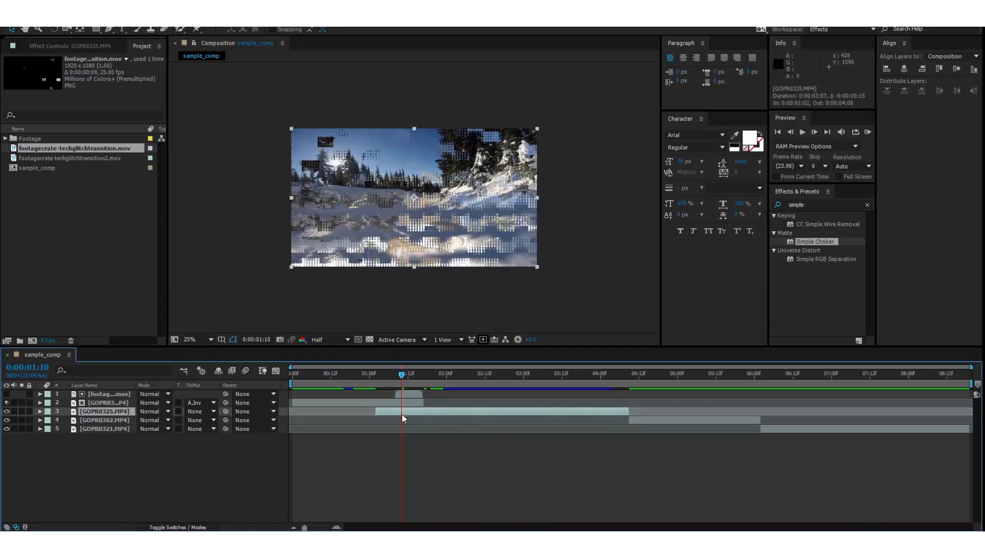
{"action": "left_click", "coordinate": [390, 402]}
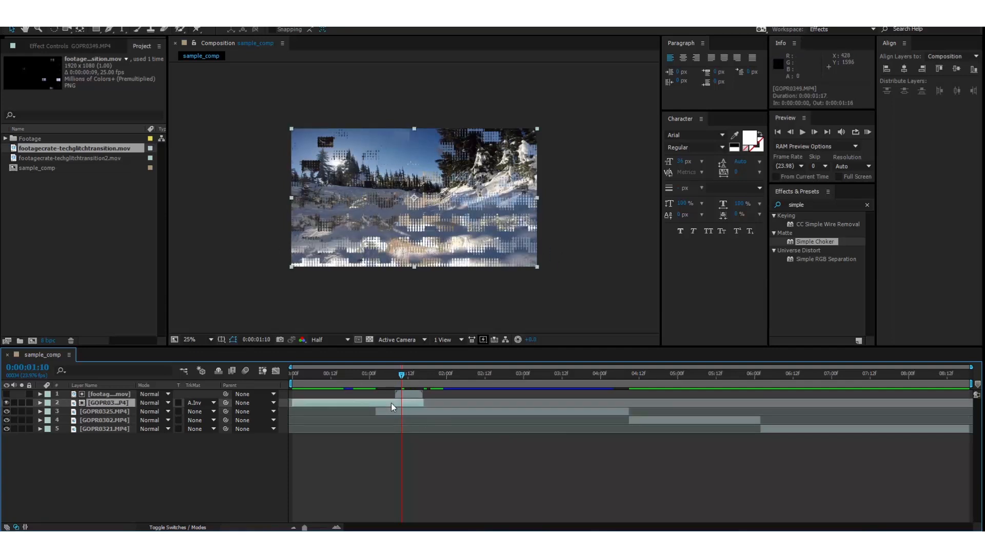
{"action": "left_click", "coordinate": [451, 408]}
{"action": "left_click", "coordinate": [173, 469]}
Play a preview of the transition starting from about 0:11.
{"action": "left_click", "coordinate": [356, 379]}
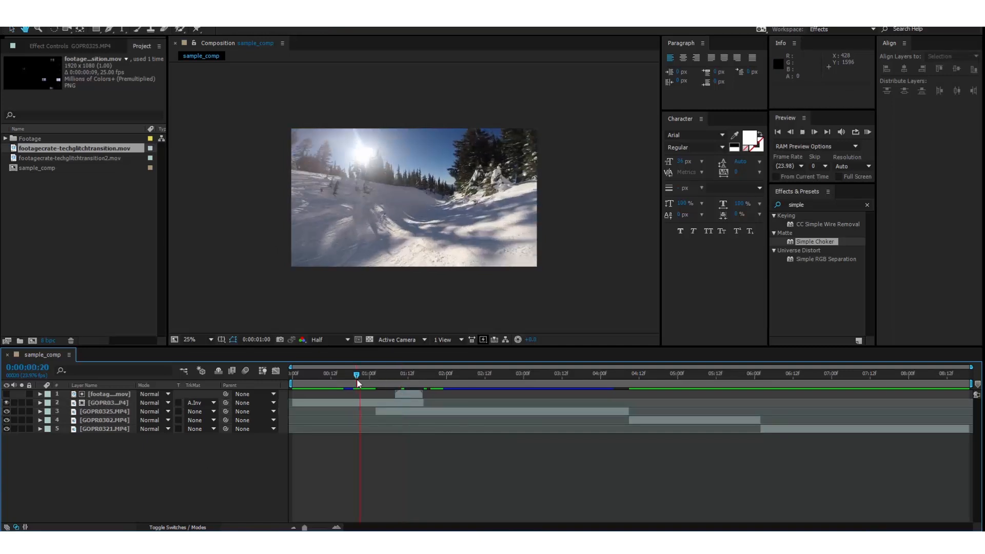
{"action": "left_click", "coordinate": [367, 377]}
{"action": "key", "text": "space"}
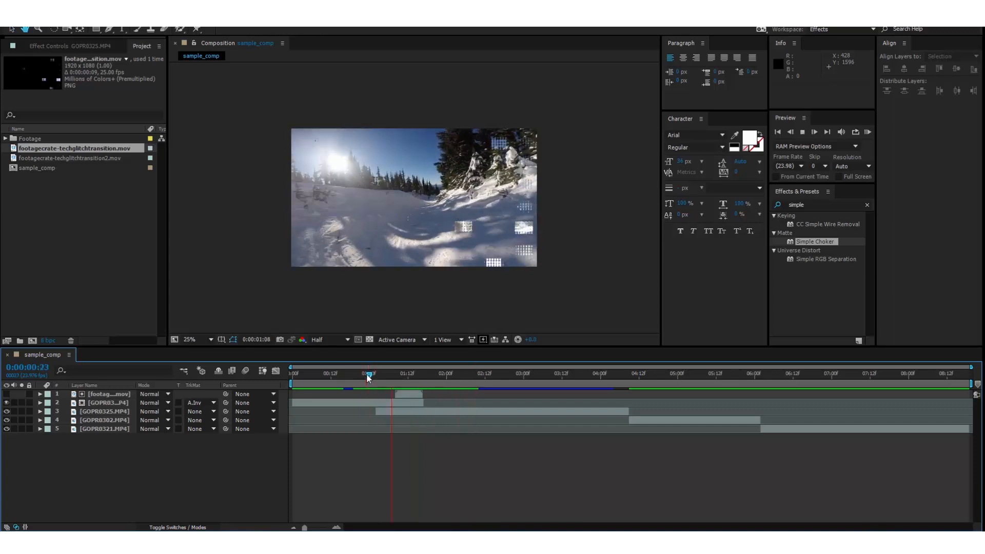
{"action": "left_click_drag", "start_coordinate": [366, 375], "coordinate": [328, 377]}
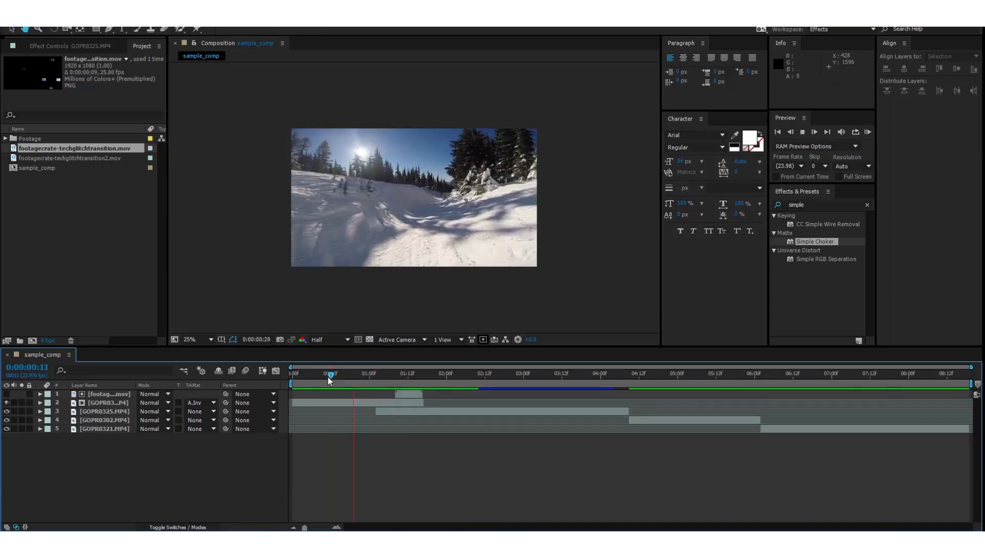
{"action": "key", "text": "space"}
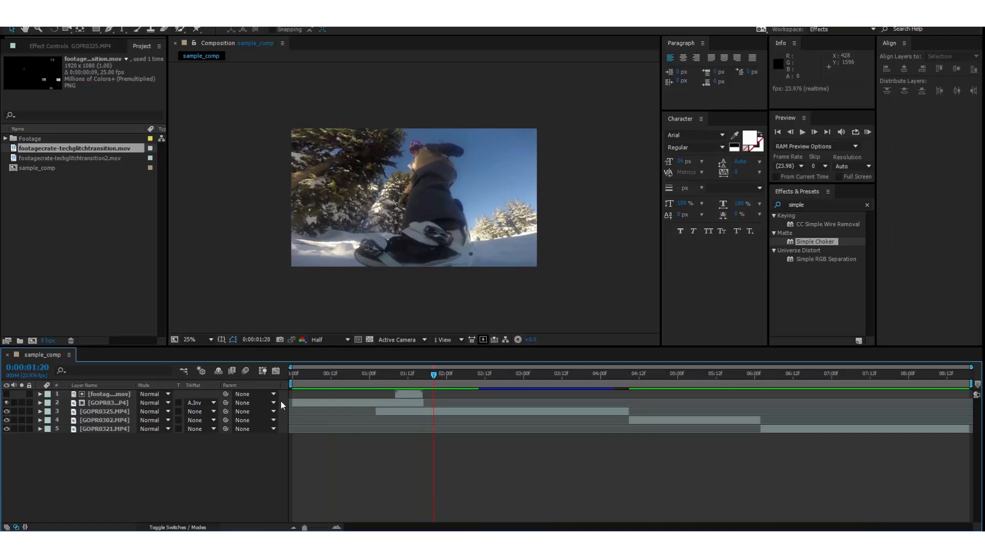
Duplicate the glitch transition layer.
{"action": "left_click", "coordinate": [121, 395]}
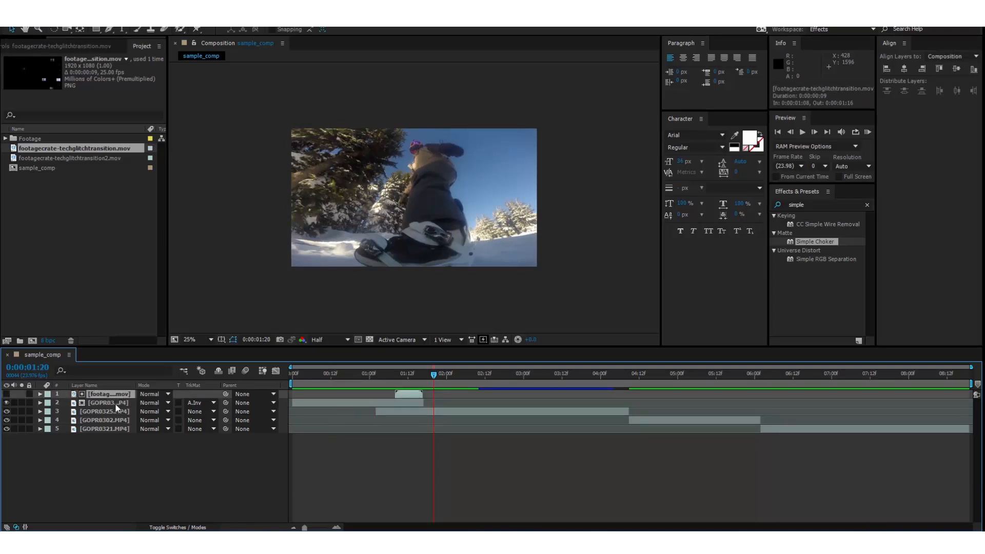
{"action": "key", "text": "ctrl+d"}
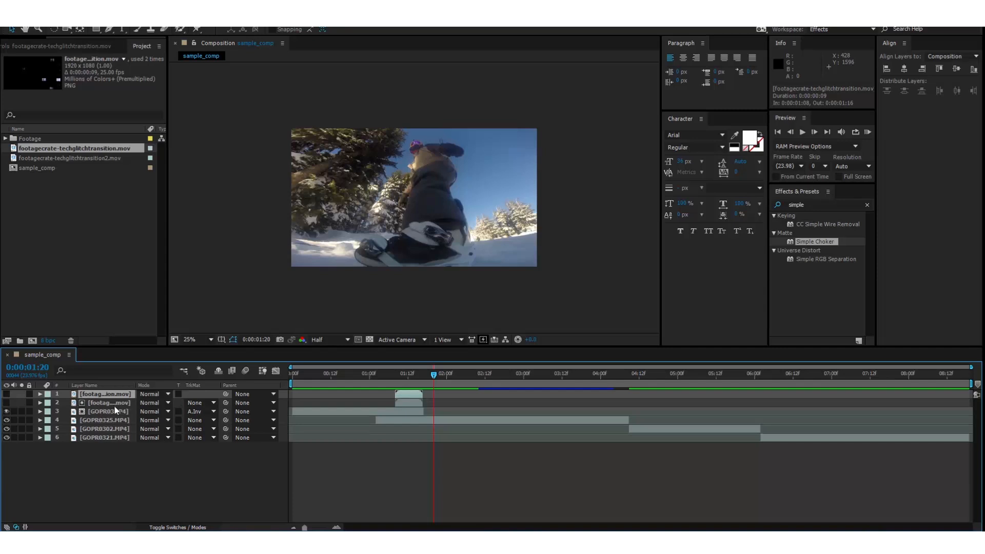
{"action": "left_click", "coordinate": [128, 463]}
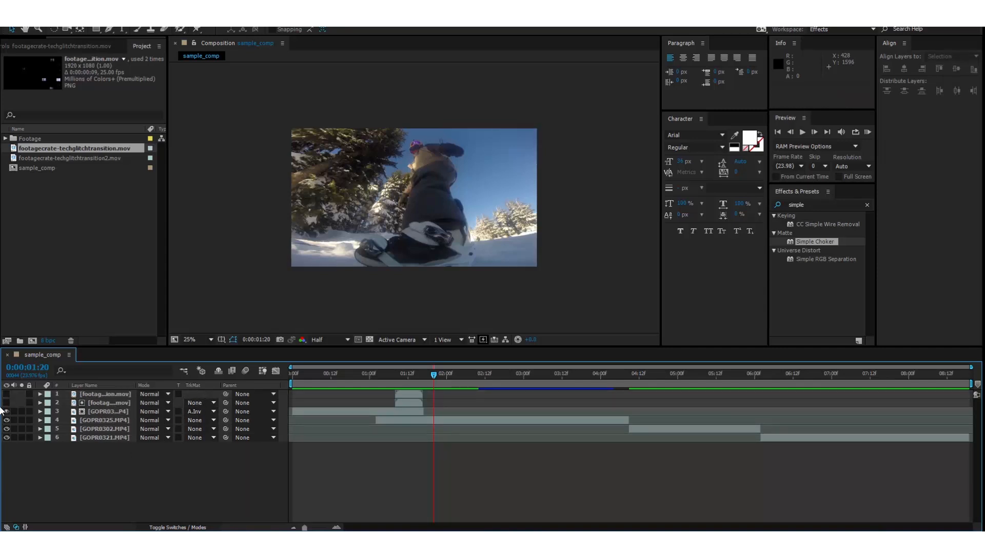
Make the top duplicate transition layer visible at about 1:13 and set its blending mode to Pin Light.
{"action": "left_click", "coordinate": [92, 394]}
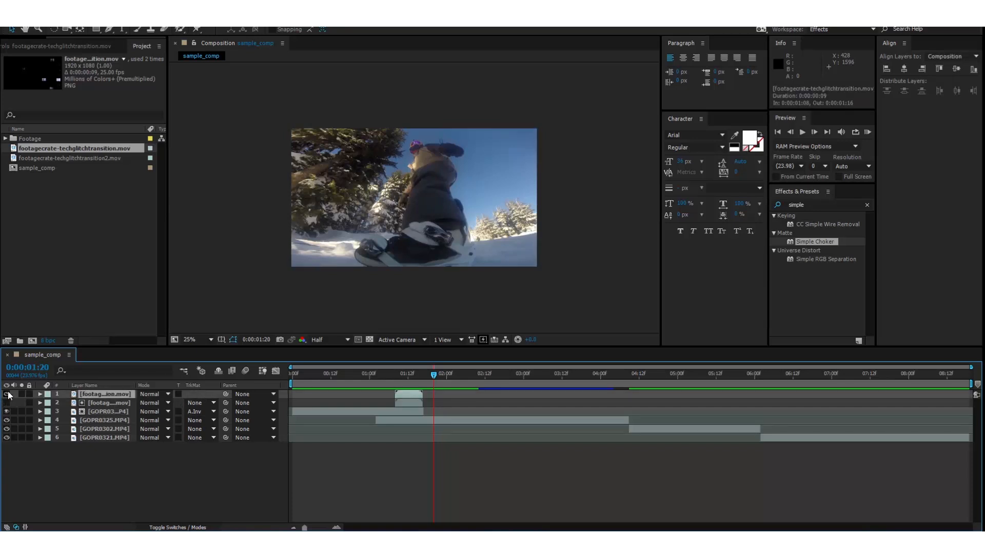
{"action": "left_click", "coordinate": [411, 377]}
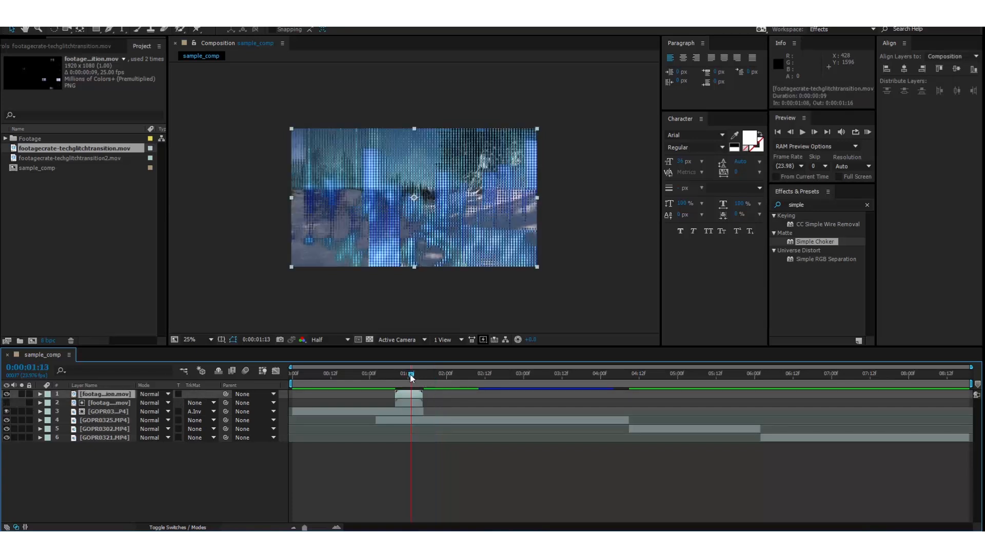
{"action": "left_click", "coordinate": [6, 394]}
{"action": "left_click", "coordinate": [7, 394]}
{"action": "left_click", "coordinate": [162, 394]}
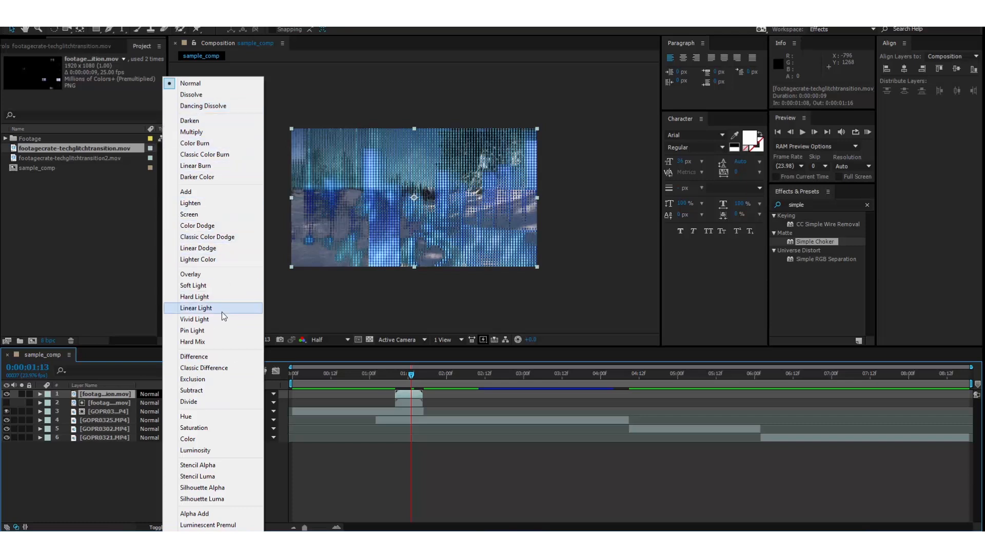
{"action": "left_click", "coordinate": [216, 330]}
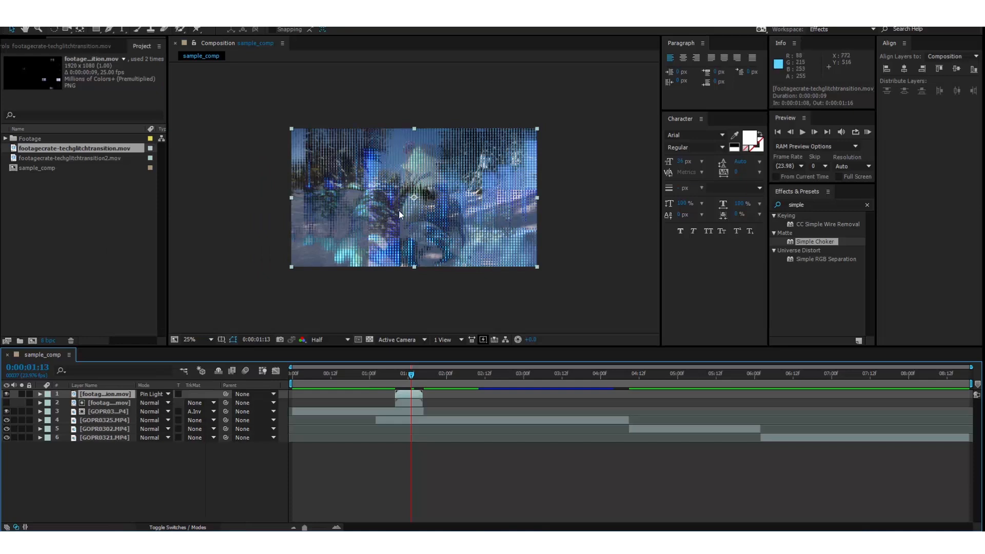
Play a preview of the first transition starting from about 1:00.
{"action": "left_click", "coordinate": [164, 459]}
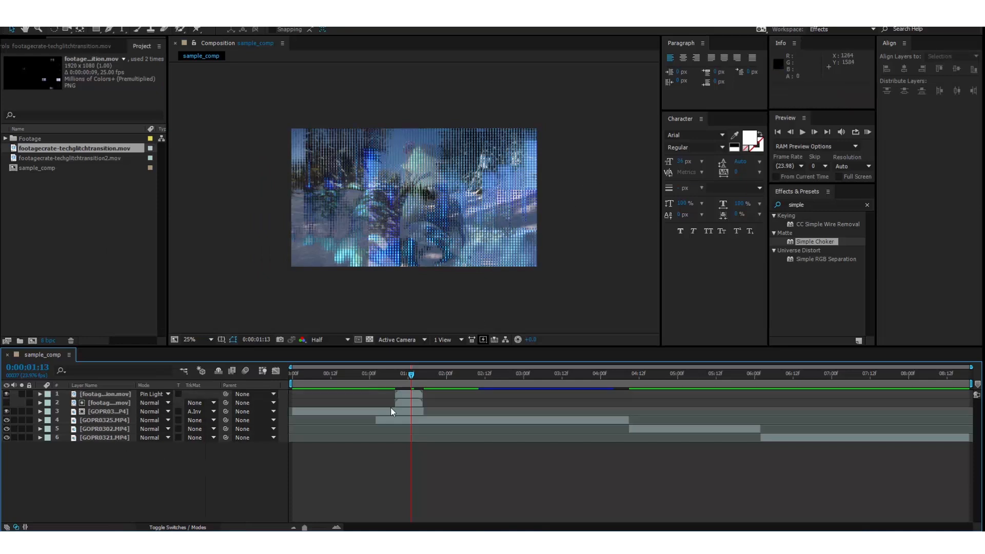
{"action": "left_click", "coordinate": [384, 382]}
{"action": "key", "text": "space"}
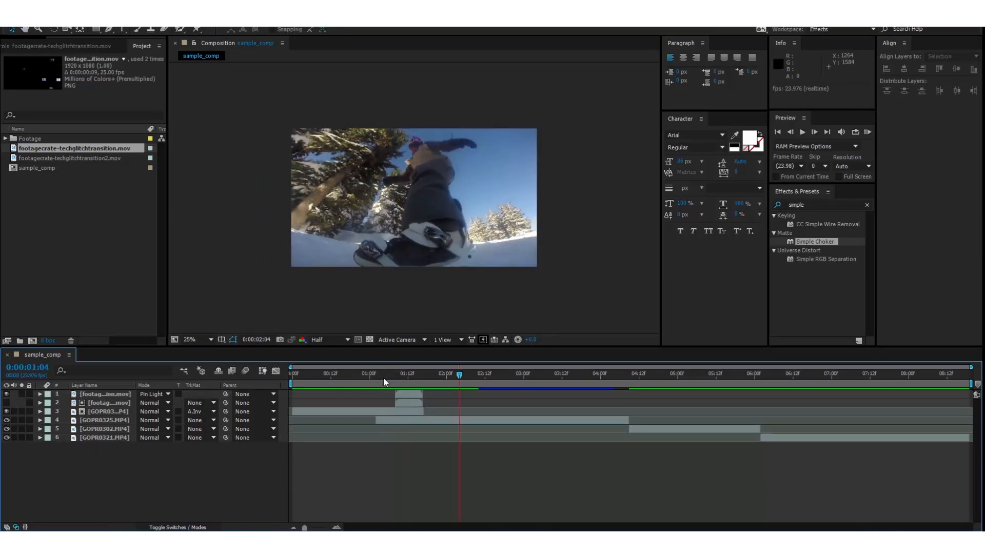
{"action": "left_click_drag", "start_coordinate": [385, 379], "coordinate": [411, 379]}
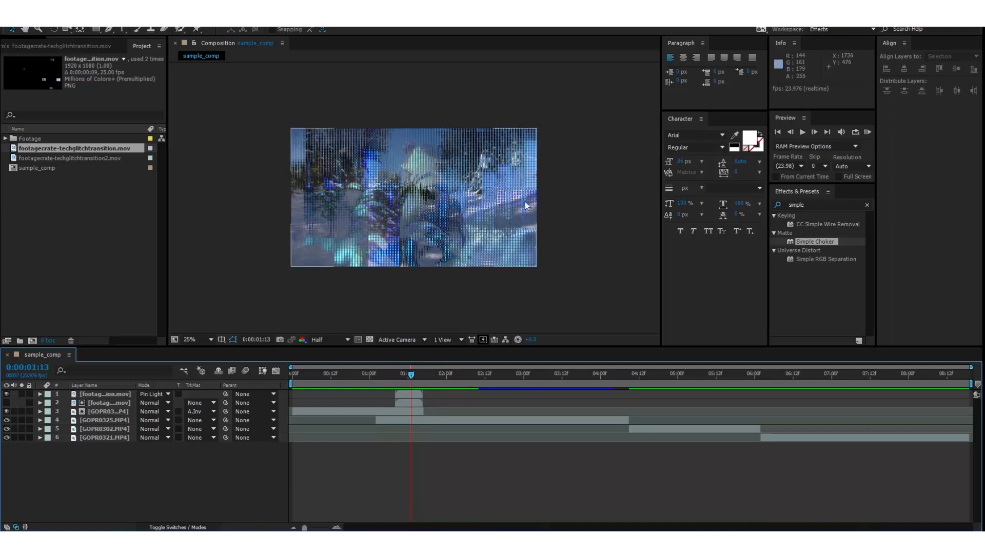
Lower the top transition layer's opacity to about 48%.
{"action": "left_click", "coordinate": [118, 394]}
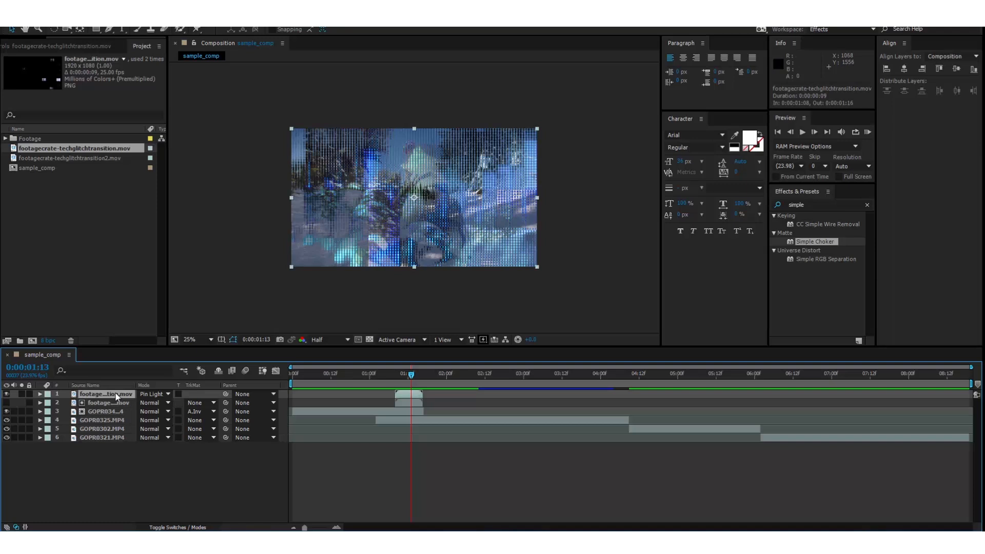
{"action": "key", "text": "t"}
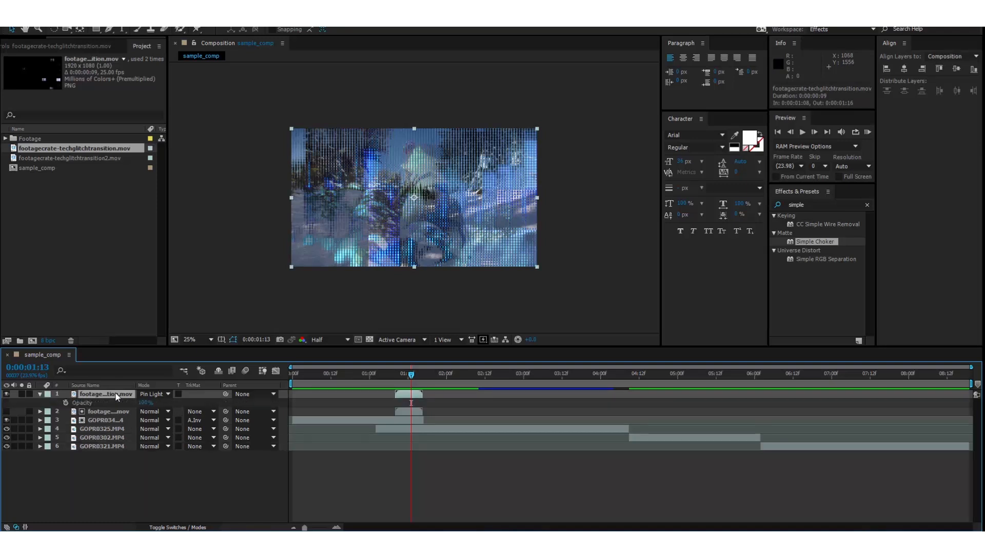
{"action": "left_click", "coordinate": [145, 403]}
{"action": "key", "text": "Return"}
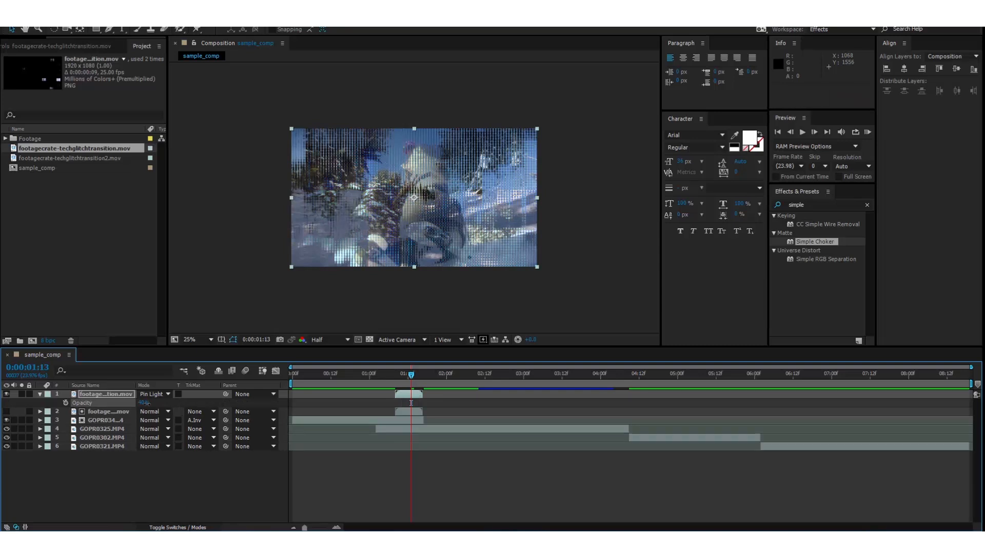
{"action": "left_click", "coordinate": [149, 478]}
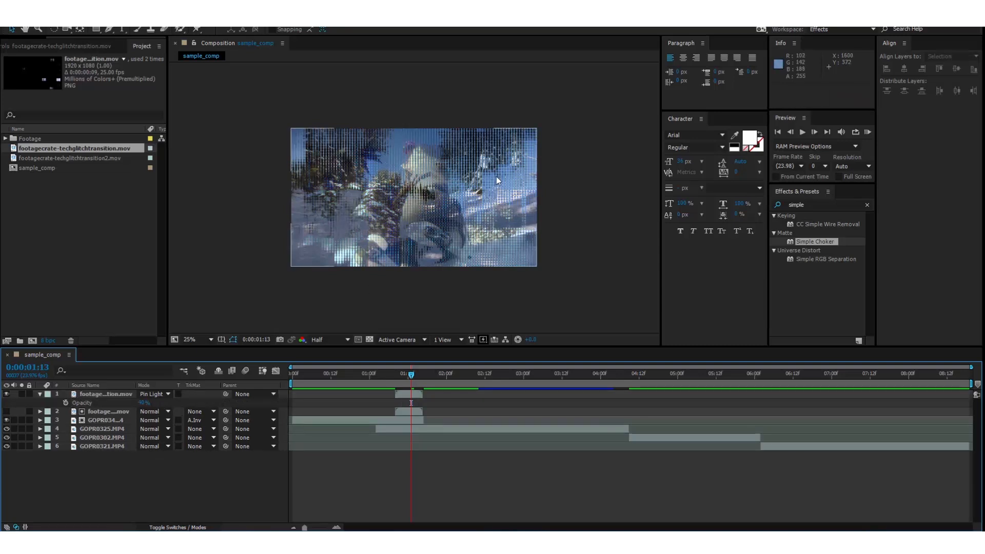
{"action": "left_click_drag", "start_coordinate": [144, 403], "coordinate": [93, 415]}
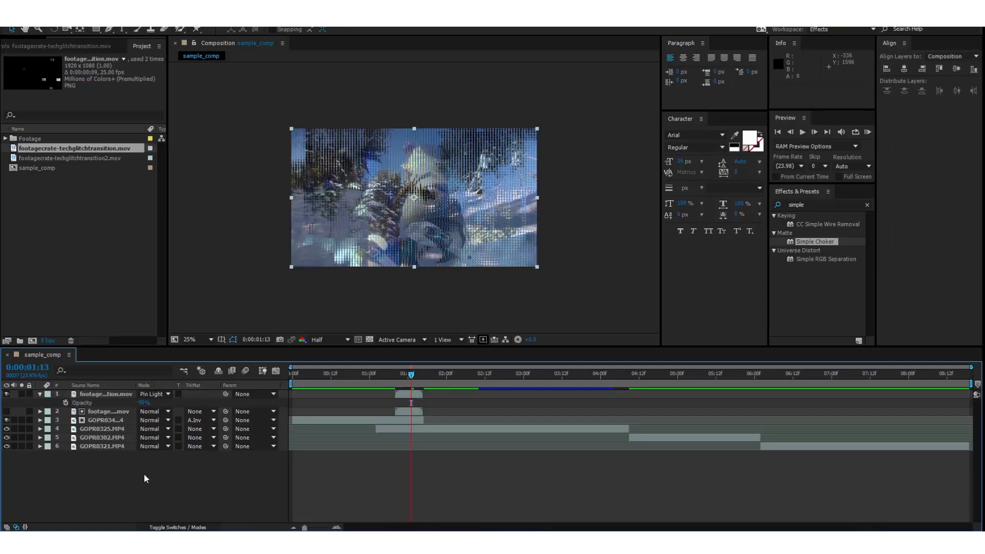
Play a preview of the composition from the start.
{"action": "left_click_drag", "start_coordinate": [411, 374], "coordinate": [273, 370]}
{"action": "key", "text": "space"}
{"action": "key", "text": "space"}
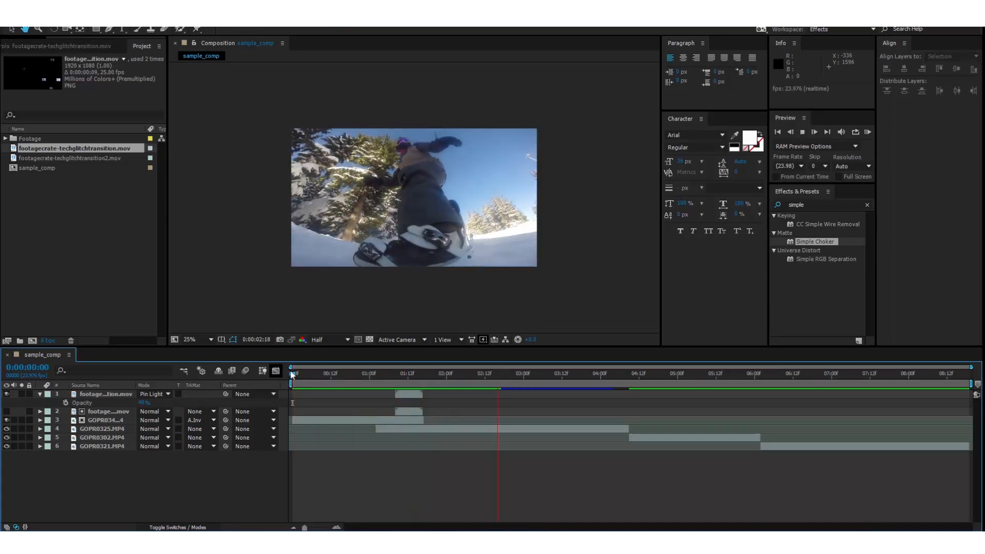
{"action": "key", "text": "space"}
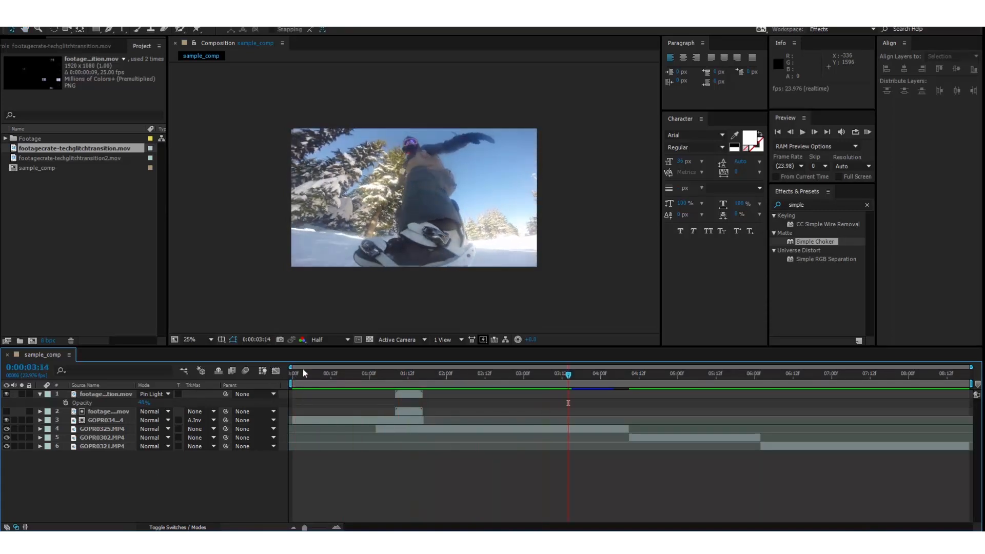
{"action": "left_click", "coordinate": [368, 383]}
{"action": "key", "text": "space"}
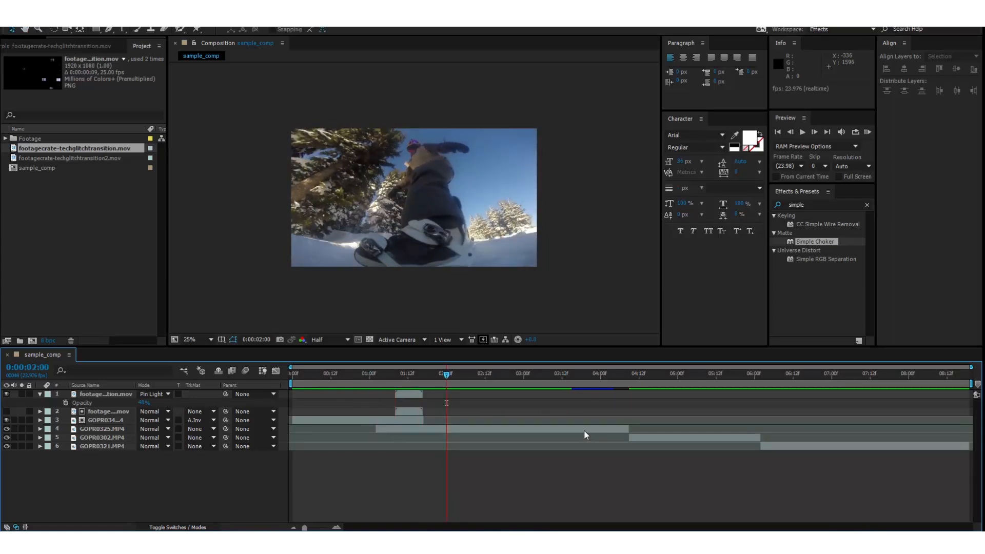
Add the footagecrate-techglitchtransition2.mov clip above GOPR8325 and place it starting at about 3:12.
{"action": "left_click", "coordinate": [584, 430]}
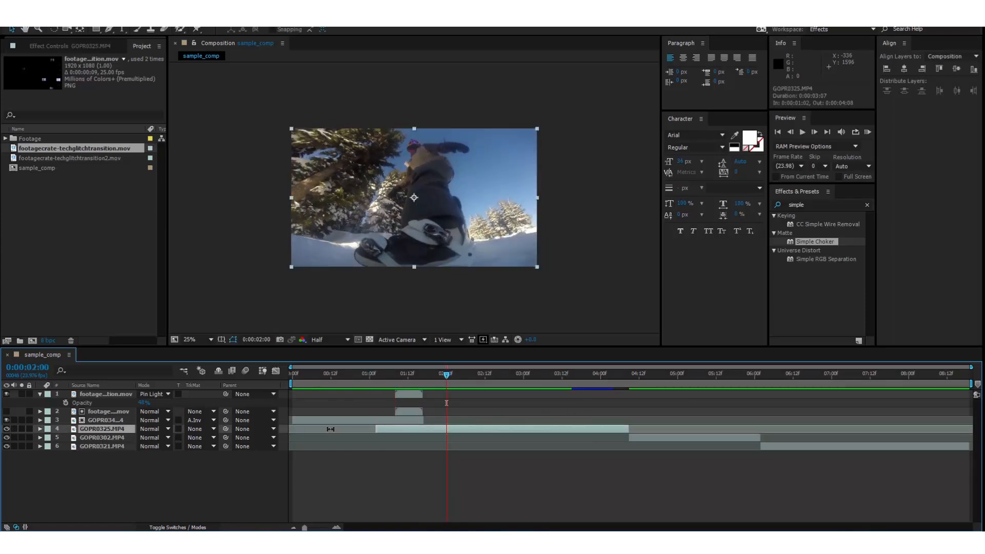
{"action": "left_click_drag", "start_coordinate": [75, 159], "coordinate": [132, 431]}
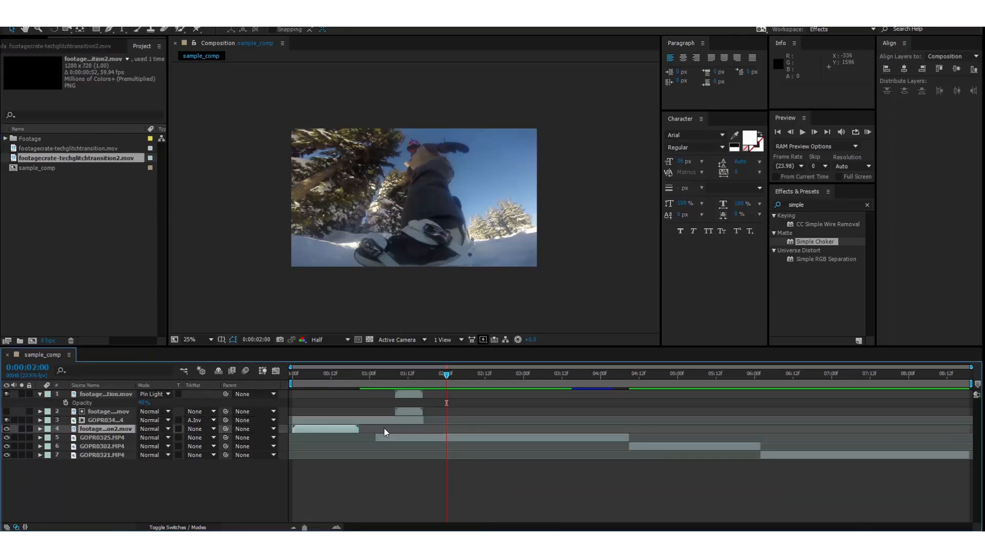
{"action": "left_click_drag", "start_coordinate": [318, 427], "coordinate": [574, 426]}
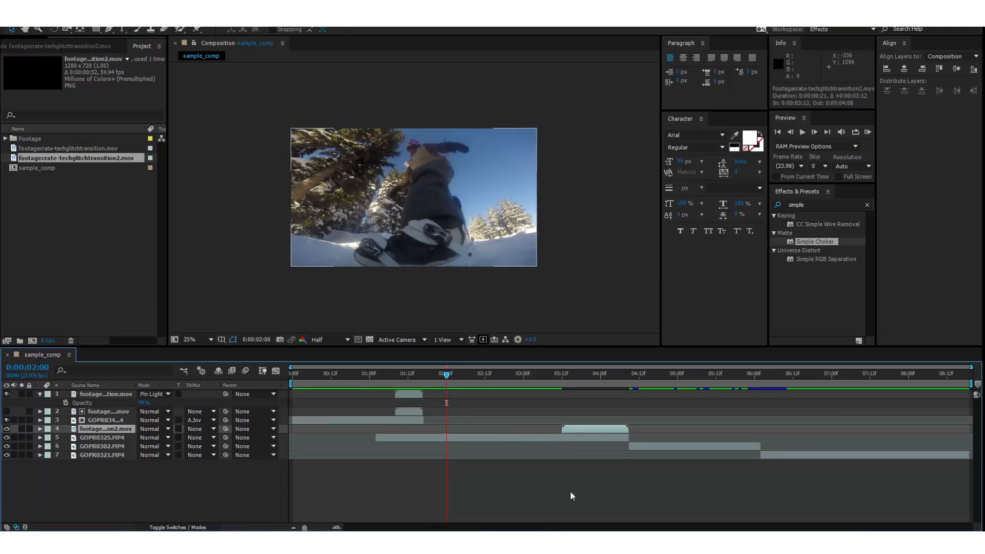
Scale the second transition layer to 150%.
{"action": "left_click_drag", "start_coordinate": [608, 383], "coordinate": [576, 378]}
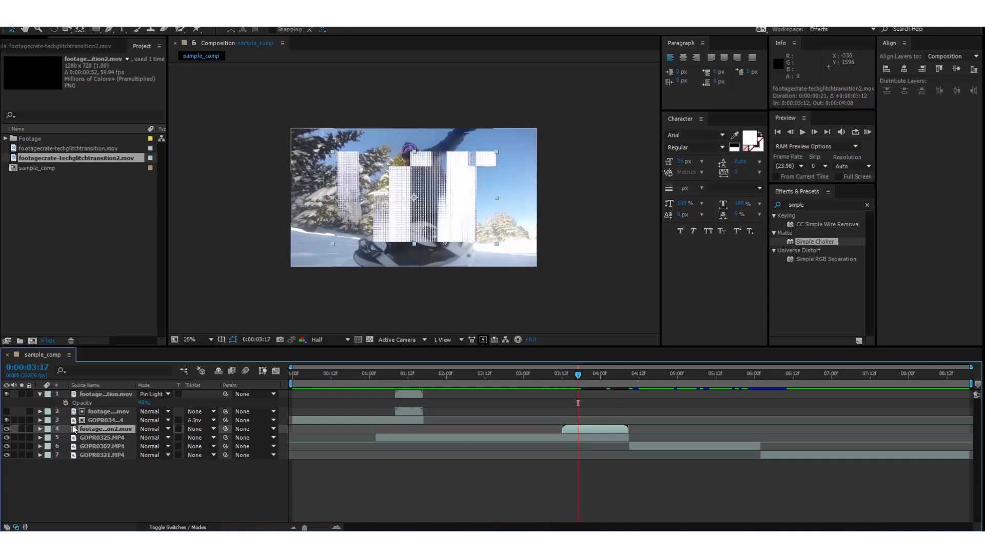
{"action": "key", "text": "s"}
{"action": "left_click", "coordinate": [153, 437]}
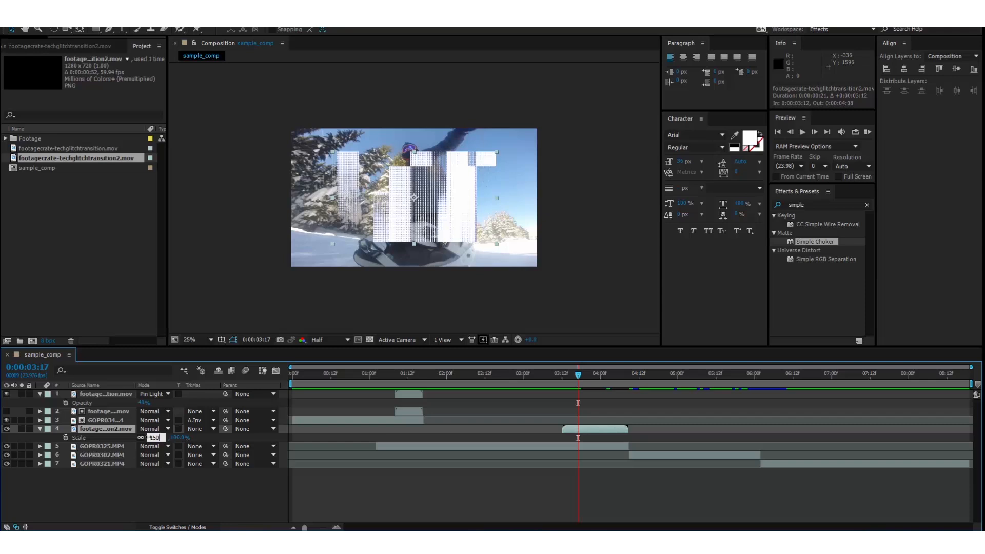
{"action": "key", "text": "Return"}
{"action": "left_click", "coordinate": [217, 493]}
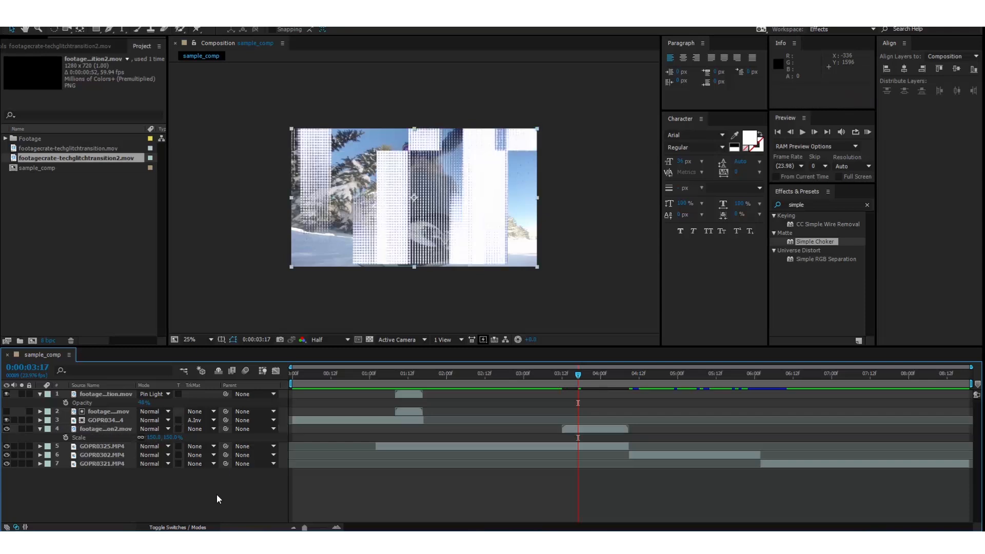
Move the second transition layer so it starts at about 3:21 and preview it.
{"action": "left_click", "coordinate": [562, 378]}
{"action": "key", "text": "space"}
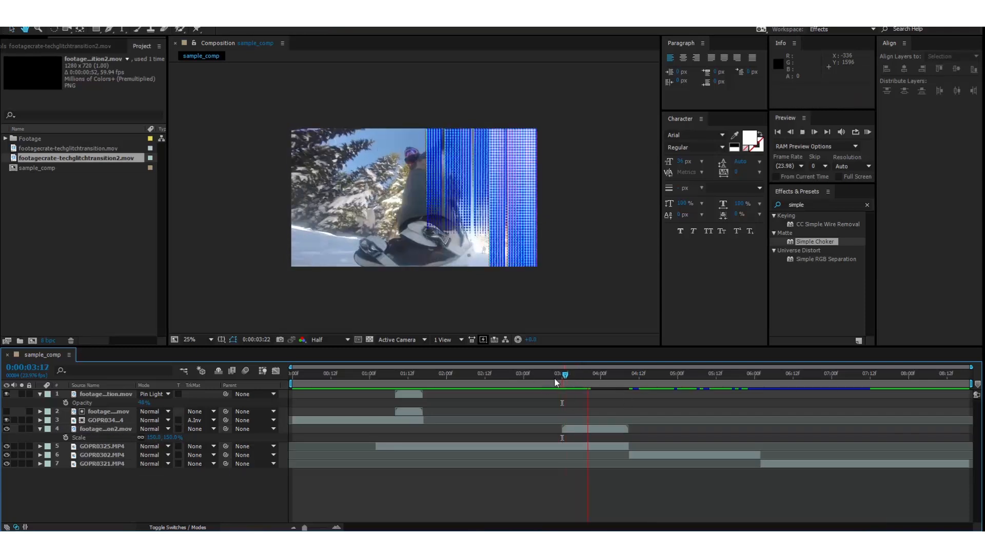
{"action": "left_click", "coordinate": [554, 379]}
{"action": "mouse_move", "coordinate": [574, 393]}
{"action": "left_mouse_down"}
{"action": "mouse_move", "coordinate": [613, 402]}
{"action": "mouse_move", "coordinate": [621, 393]}
{"action": "mouse_move", "coordinate": [590, 395]}
{"action": "left_mouse_up"}
{"action": "left_click_drag", "start_coordinate": [626, 428], "coordinate": [598, 441]}
{"action": "key", "text": "space"}
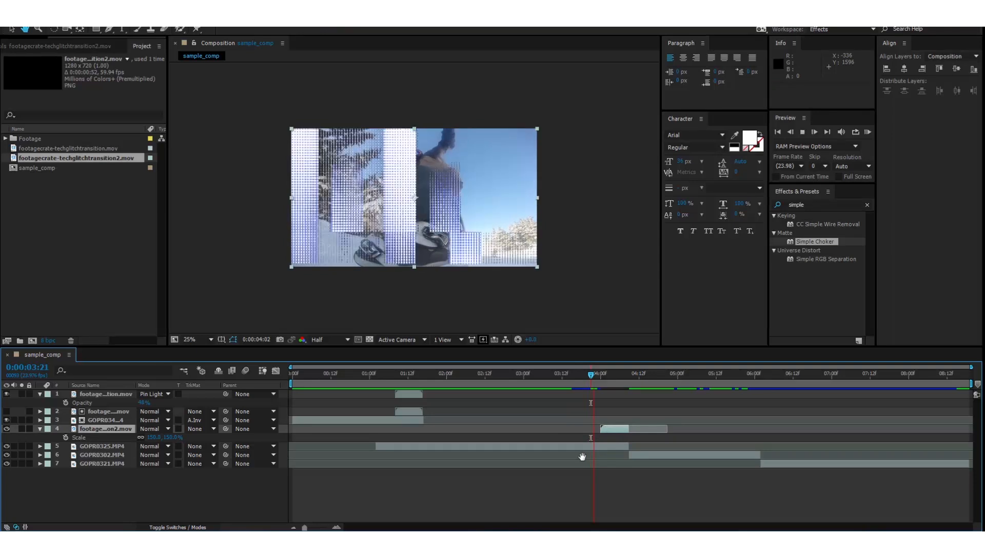
Set GOPR8325's track matte to Alpha Inverted Matte from the second transition layer.
{"action": "left_click", "coordinate": [573, 382]}
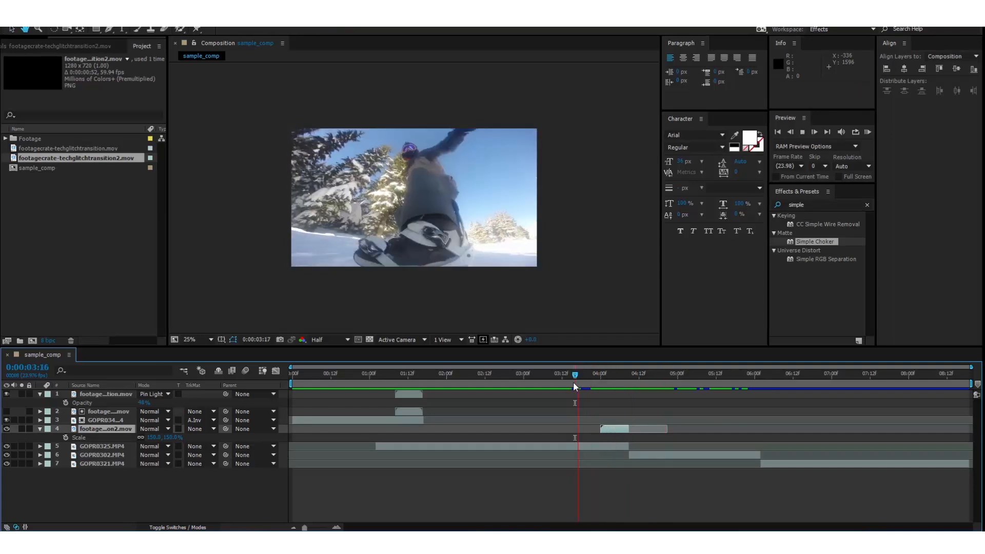
{"action": "left_click", "coordinate": [619, 379]}
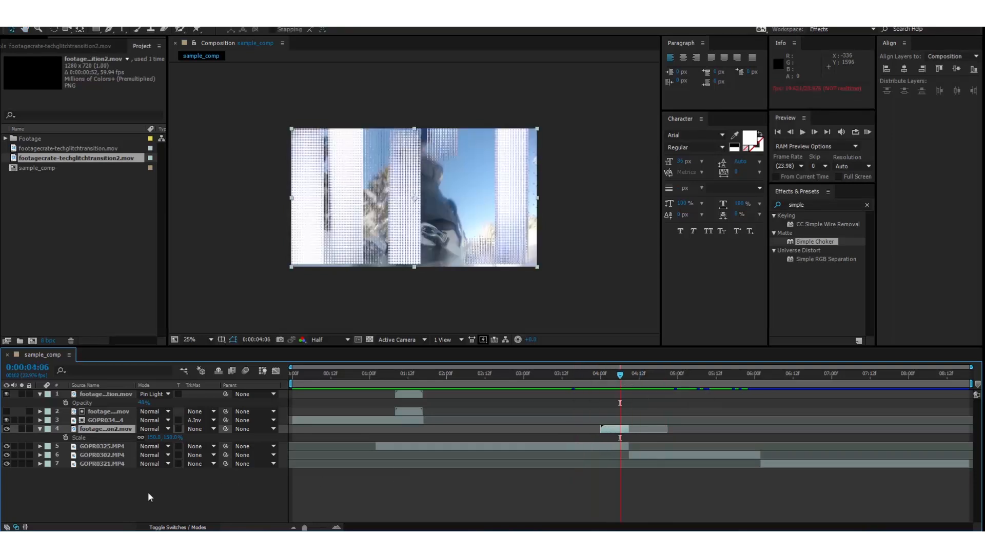
{"action": "left_click", "coordinate": [102, 447]}
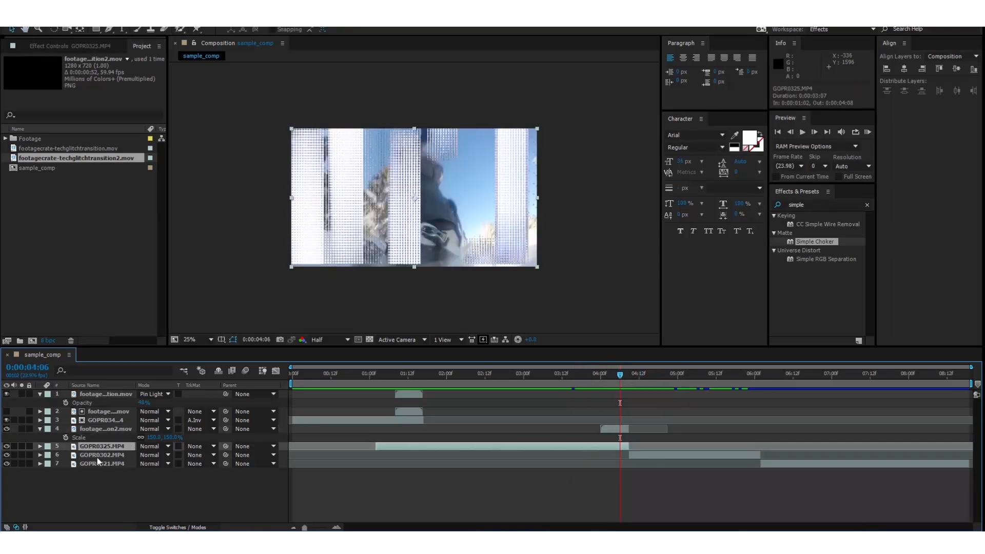
{"action": "left_click", "coordinate": [198, 446]}
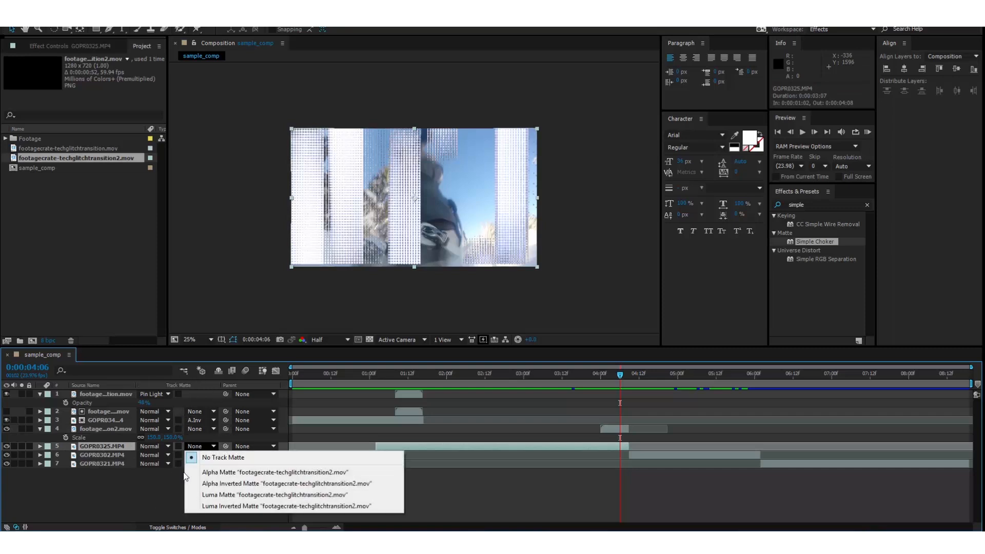
{"action": "left_click", "coordinate": [270, 485]}
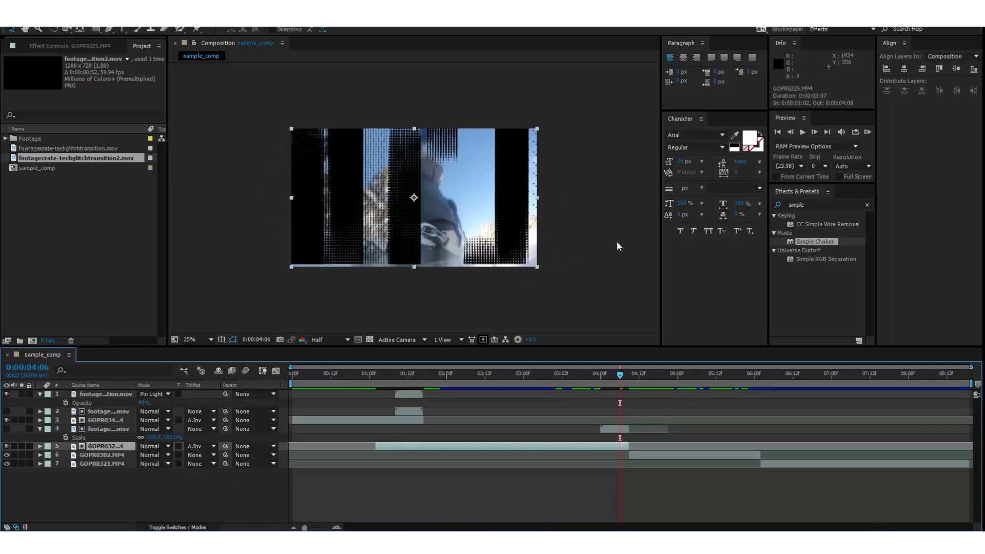
Slide the GOPR8302 clip earlier so it starts beneath the second transition.
{"action": "left_click", "coordinate": [647, 454]}
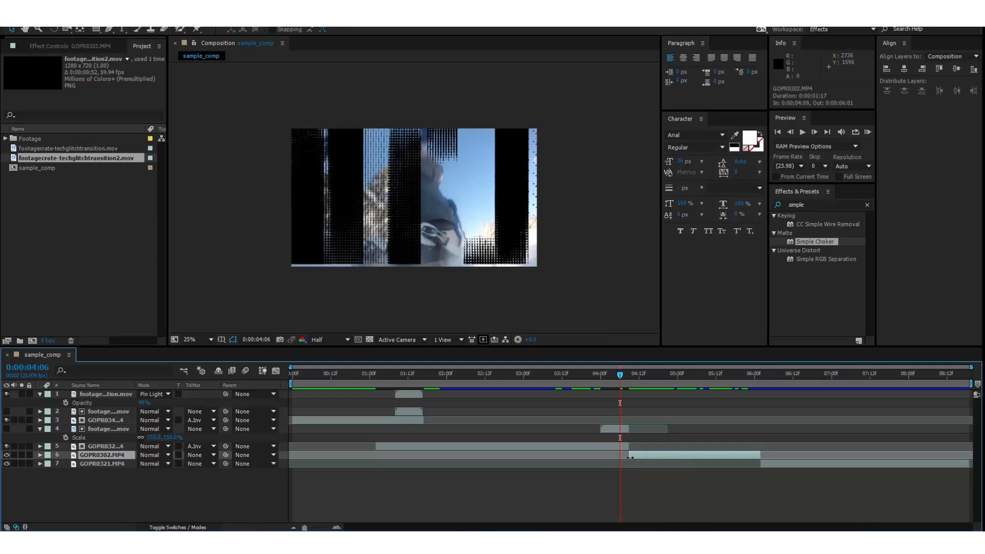
{"action": "left_click_drag", "start_coordinate": [620, 454], "coordinate": [600, 451]}
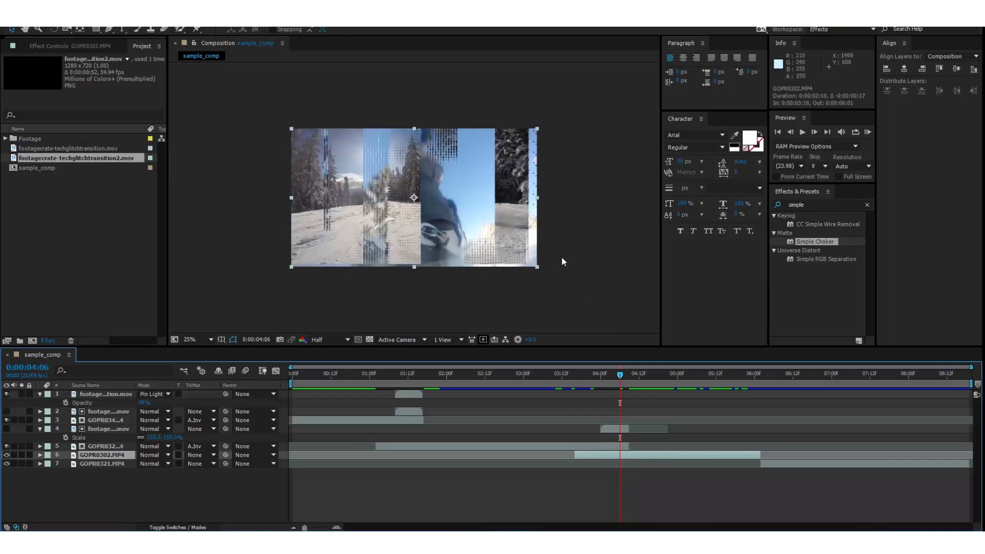
{"action": "left_click", "coordinate": [608, 429]}
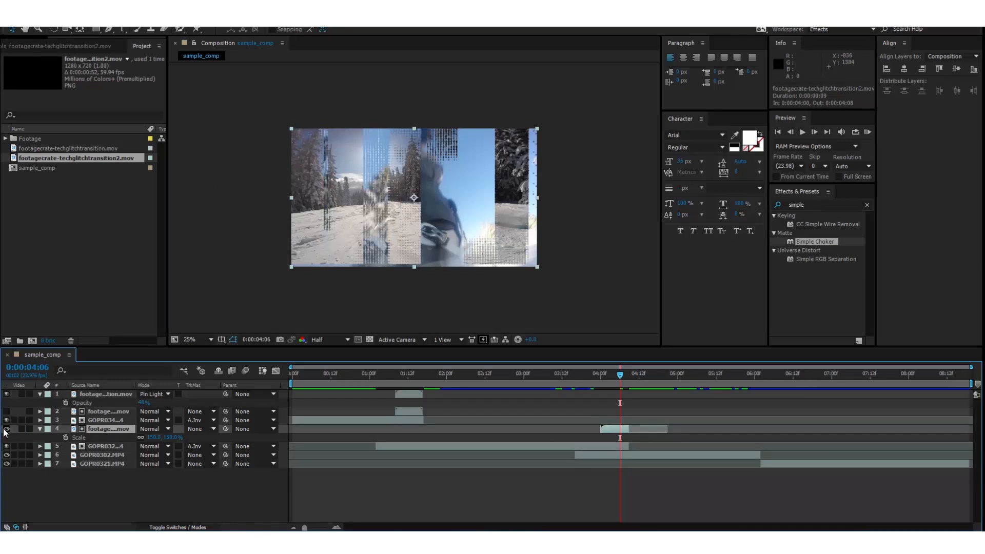
{"action": "left_click", "coordinate": [7, 429]}
{"action": "key", "text": "t"}
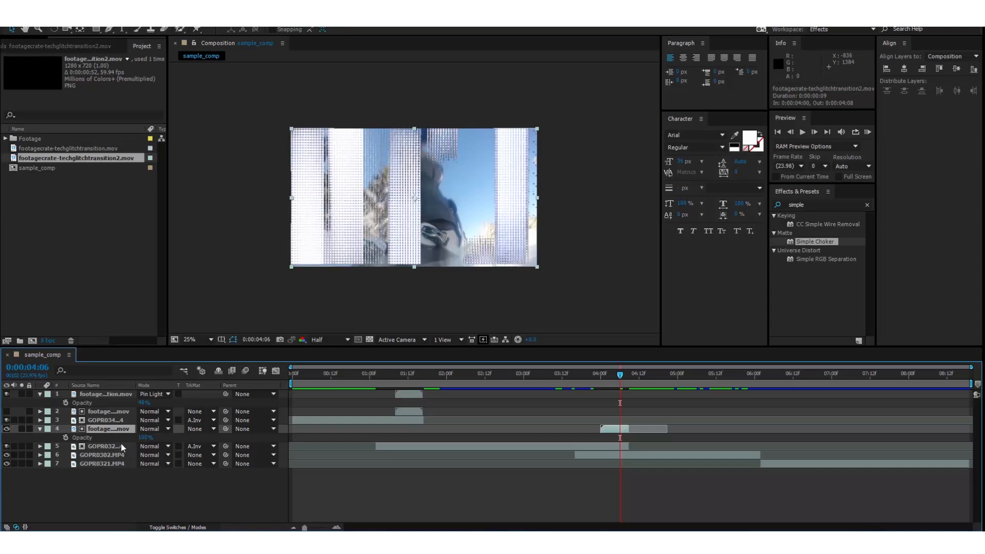
{"action": "left_click_drag", "start_coordinate": [144, 438], "coordinate": [180, 446]}
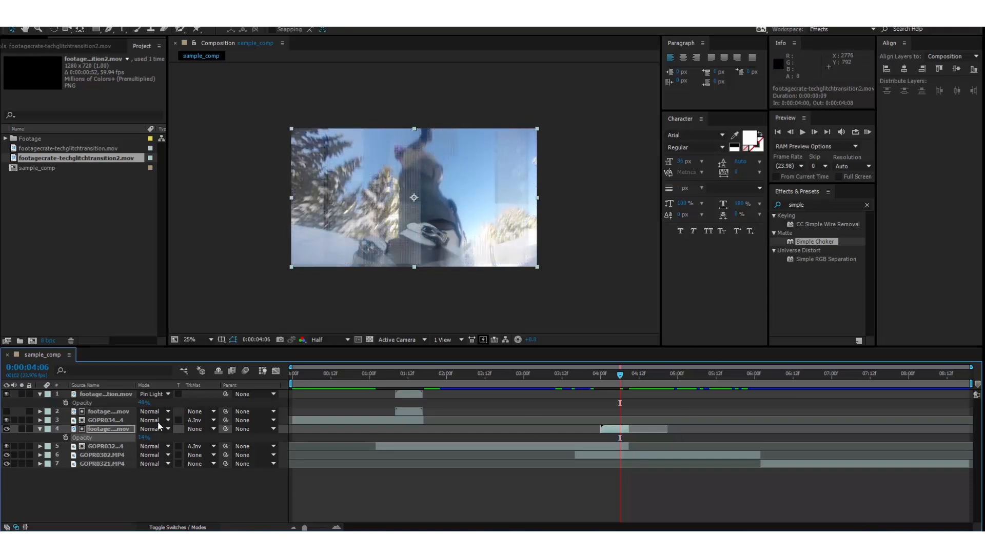
{"action": "left_click", "coordinate": [125, 429]}
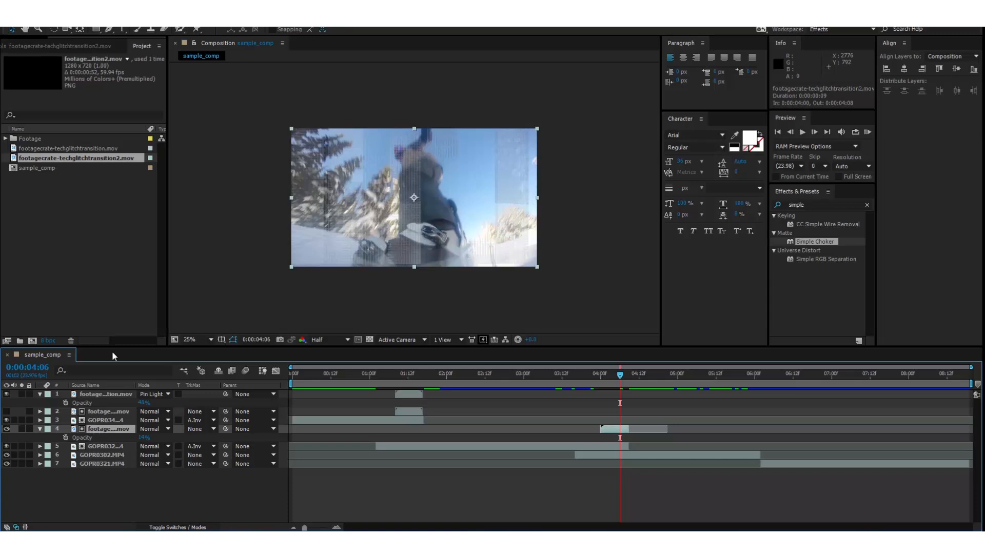
{"action": "left_click_drag", "start_coordinate": [144, 440], "coordinate": [318, 455]}
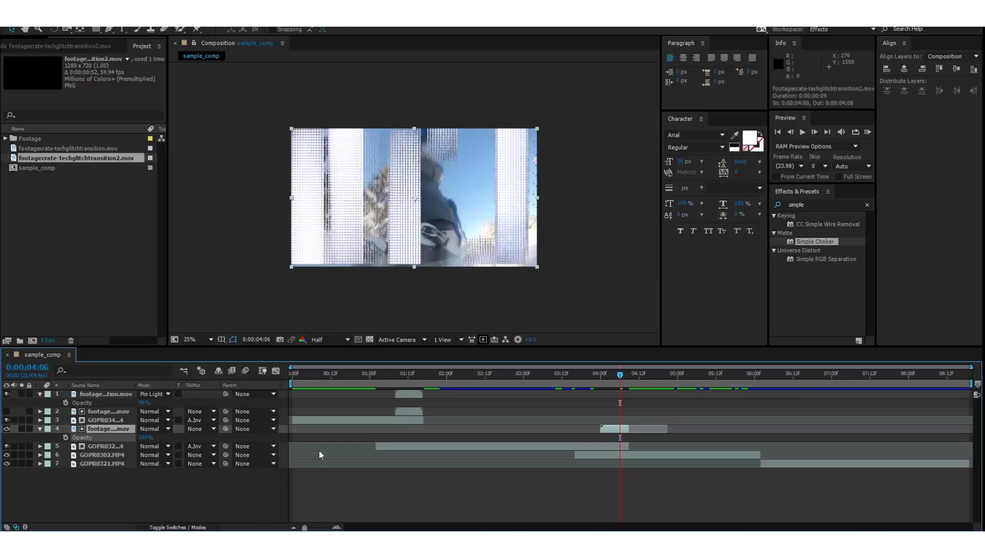
{"action": "left_click", "coordinate": [6, 428]}
Duplicate the second transition layer and make the top copy visible.
{"action": "left_click", "coordinate": [102, 429]}
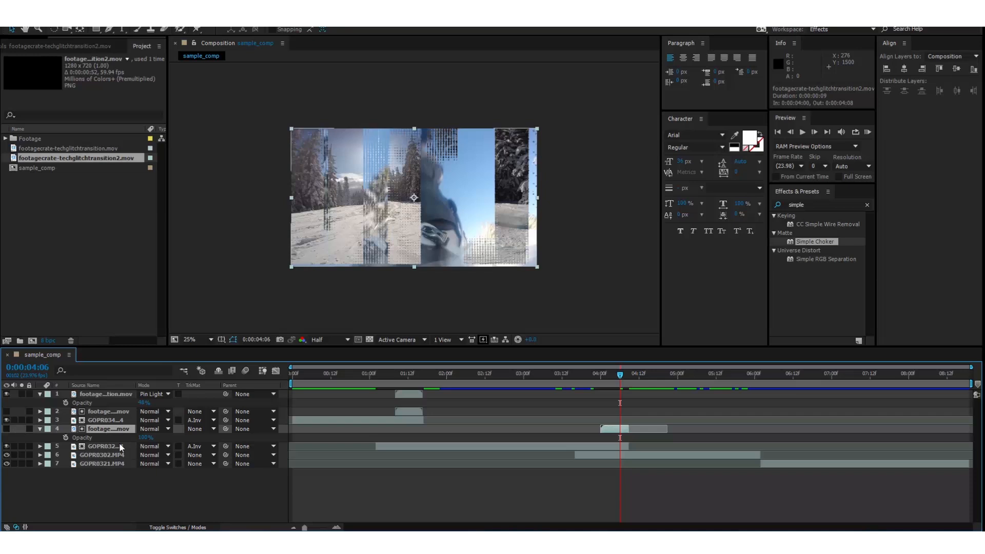
{"action": "key", "text": "ctrl+d"}
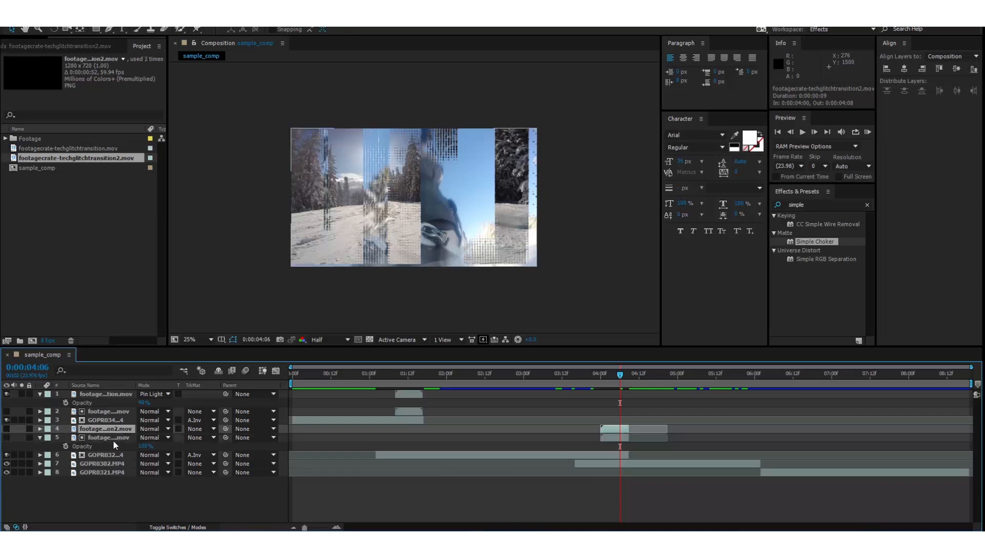
{"action": "left_click", "coordinate": [7, 428]}
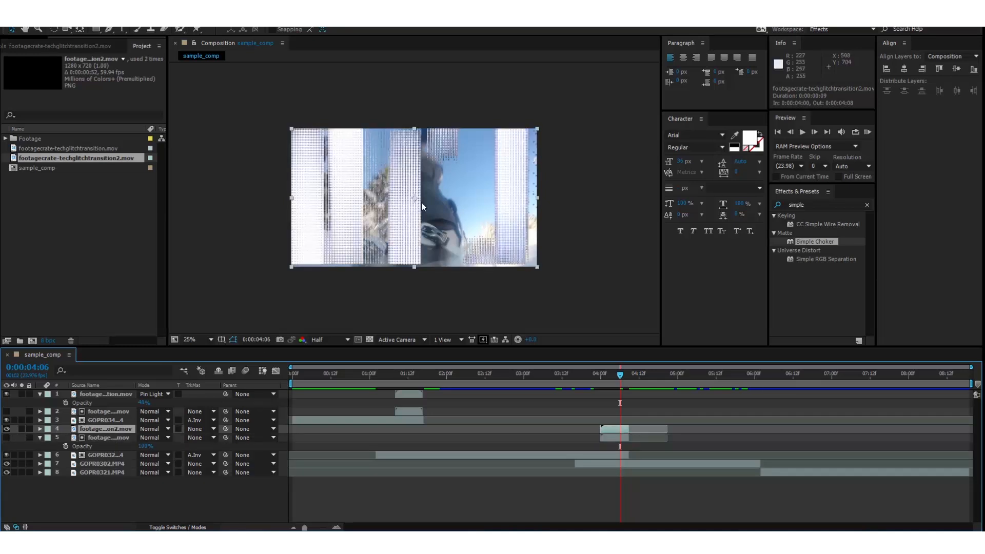
{"action": "left_click", "coordinate": [116, 436]}
{"action": "left_click", "coordinate": [123, 429]}
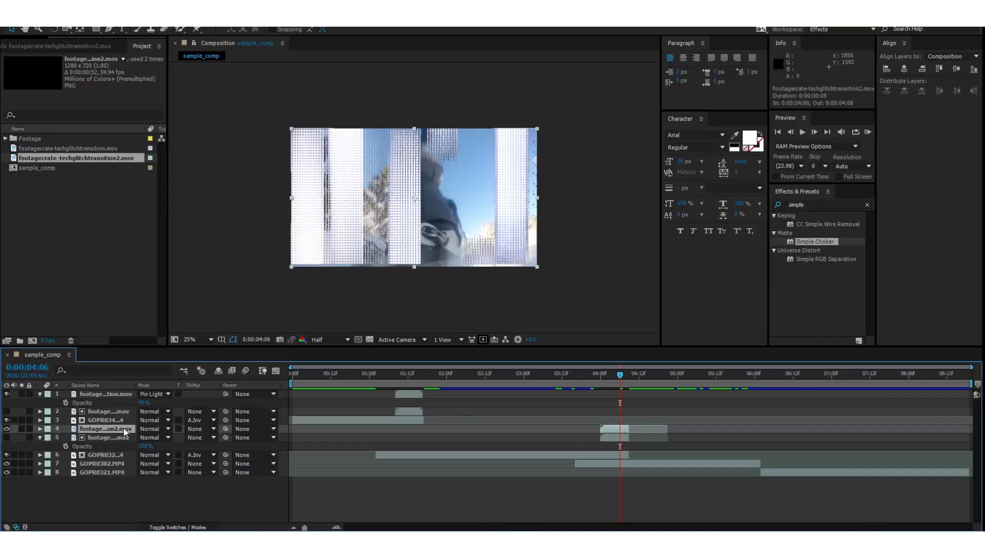
Set the top copy of the second transition layer's blend mode to Vivid Light.
{"action": "left_click", "coordinate": [109, 438]}
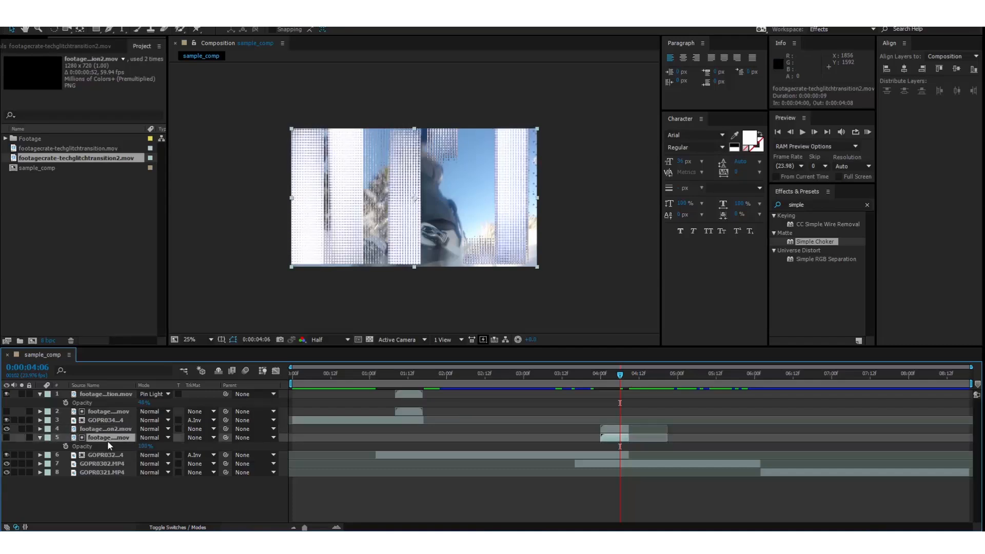
{"action": "left_click", "coordinate": [118, 430]}
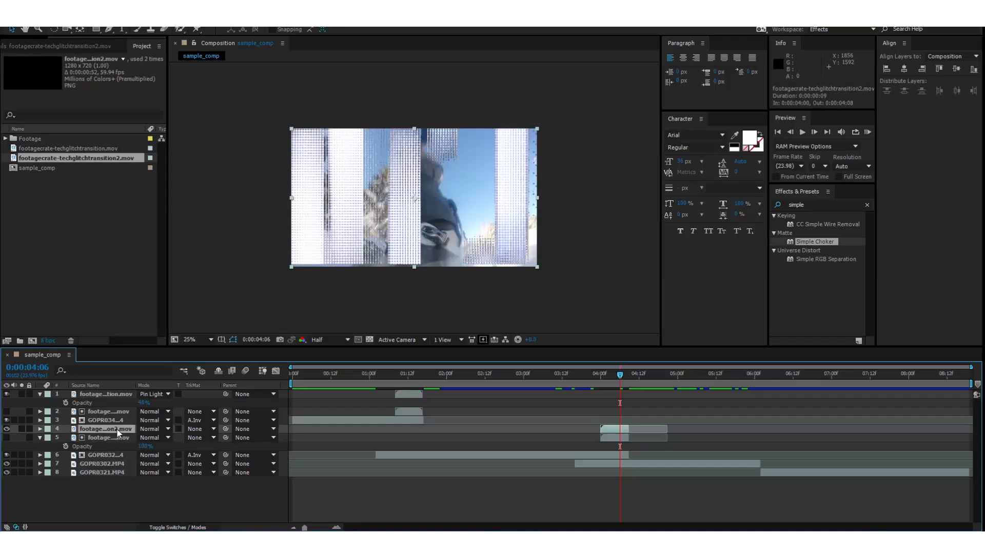
{"action": "left_click", "coordinate": [161, 430]}
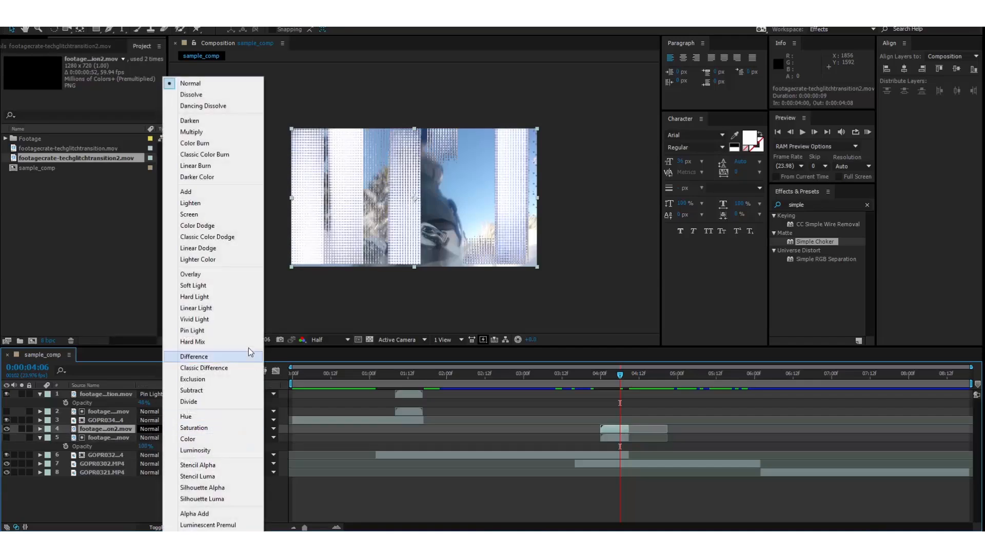
{"action": "left_click", "coordinate": [230, 320]}
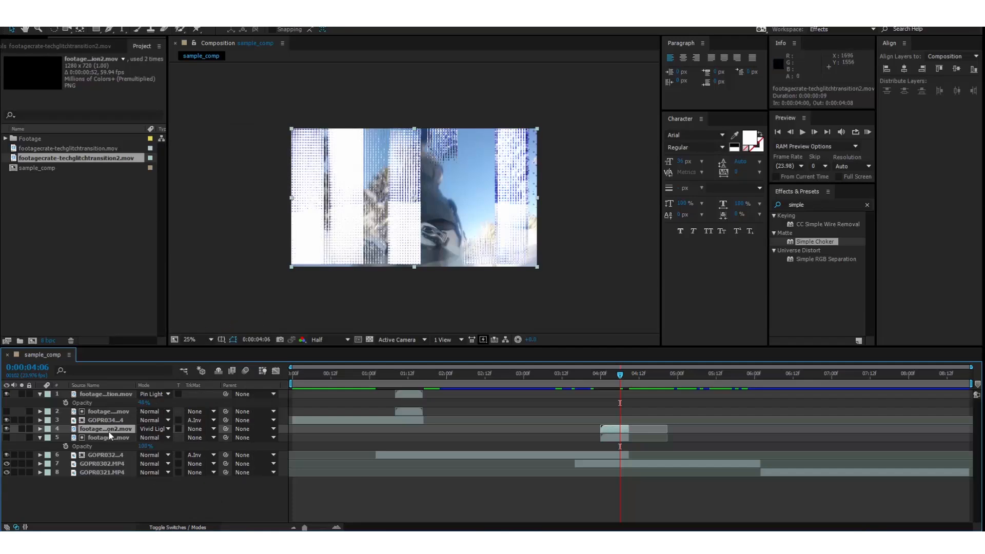
Lower that Vivid Light transition layer's opacity to 25%.
{"action": "key", "text": "t"}
{"action": "left_click_drag", "start_coordinate": [146, 438], "coordinate": [75, 411]}
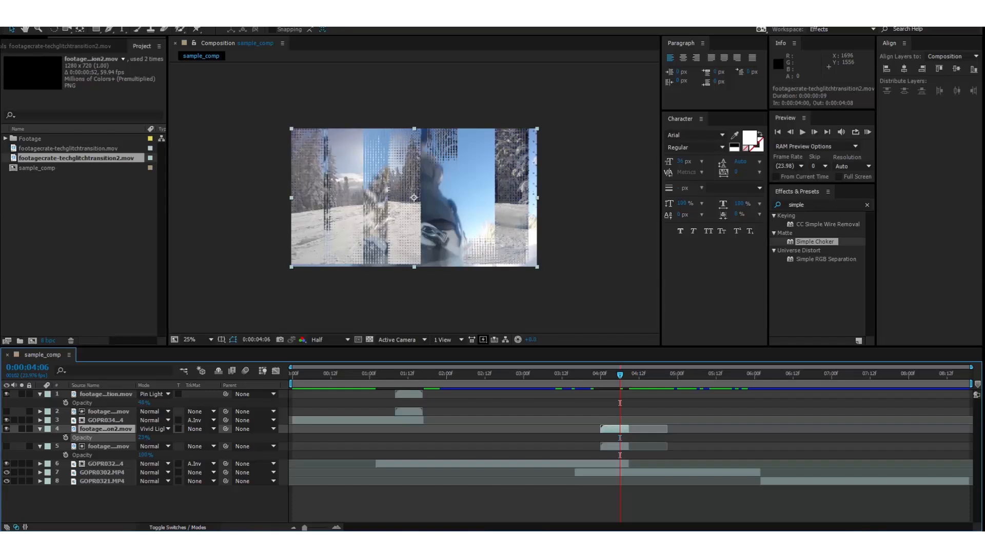
{"action": "left_click", "coordinate": [143, 498]}
Preview both glitch transitions, shortening the work area to end at about 6 seconds for a RAM preview.
{"action": "left_click", "coordinate": [561, 375]}
{"action": "key", "text": "space"}
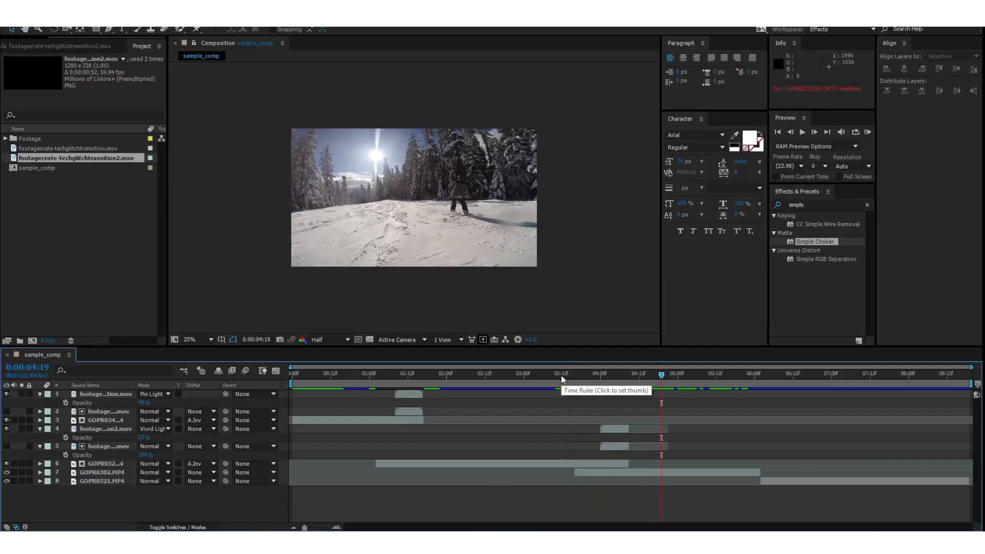
{"action": "left_click", "coordinate": [411, 374]}
{"action": "left_click", "coordinate": [383, 374]}
{"action": "key", "text": "space"}
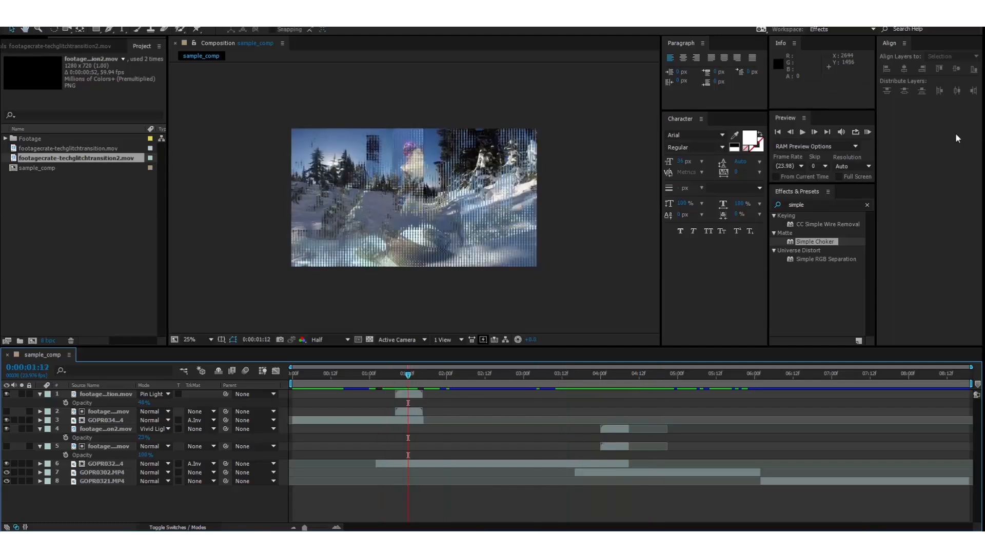
{"action": "left_click", "coordinate": [866, 132]}
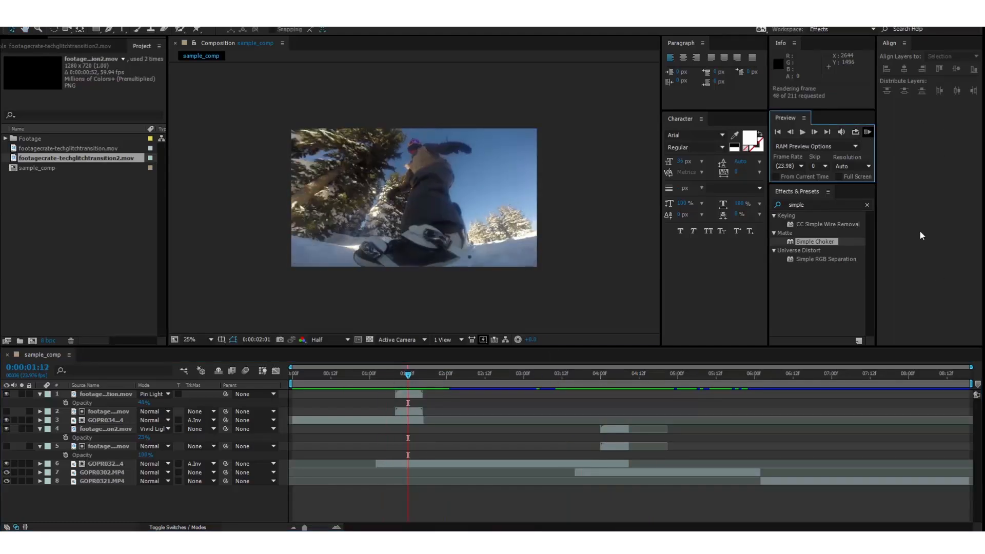
{"action": "left_click_drag", "start_coordinate": [974, 385], "coordinate": [758, 385]}
{"action": "left_click", "coordinate": [866, 132]}
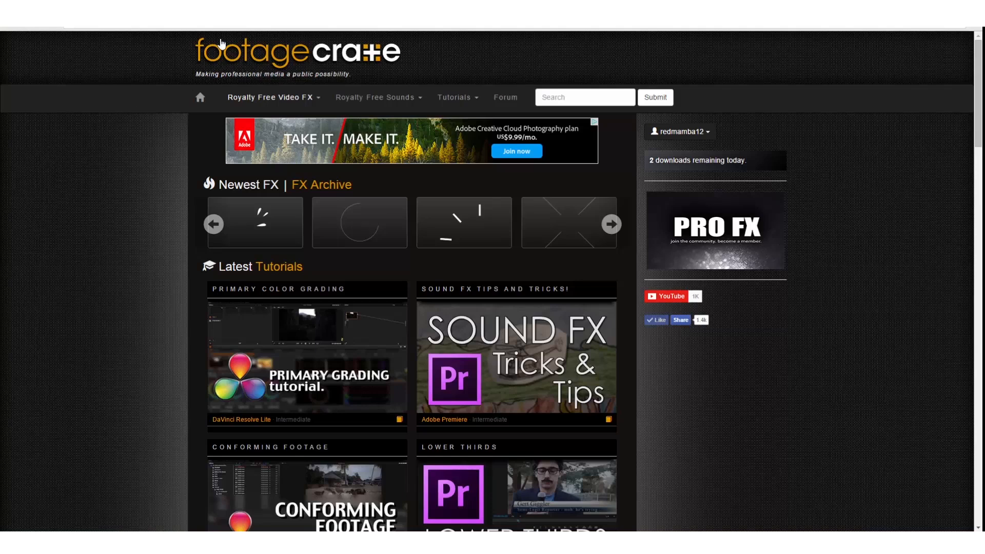
Switch to the web browser, open the Sci-Fi royalty-free sounds category and play the Power Up 2 sound.
{"action": "mouse_move", "coordinate": [418, 97]}
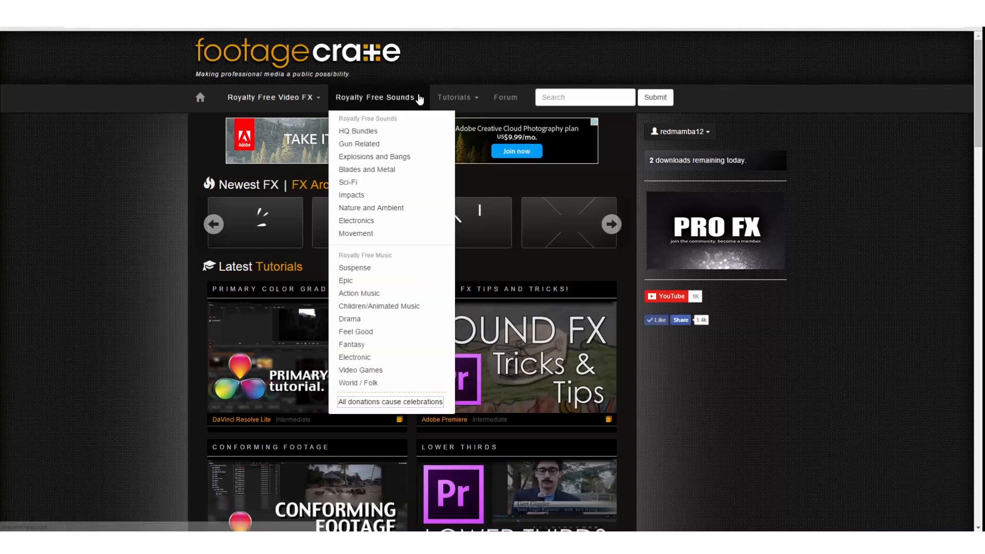
{"action": "left_click", "coordinate": [362, 186]}
{"action": "scroll", "coordinate": [360, 188], "scroll_direction": "down", "scroll_amount": 13}
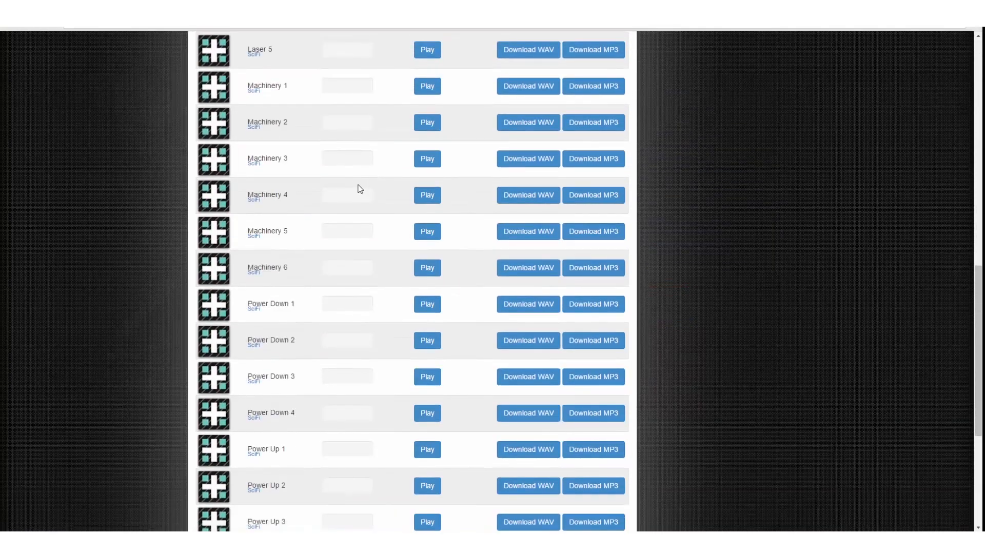
{"action": "scroll", "coordinate": [360, 189], "scroll_direction": "down", "scroll_amount": 3}
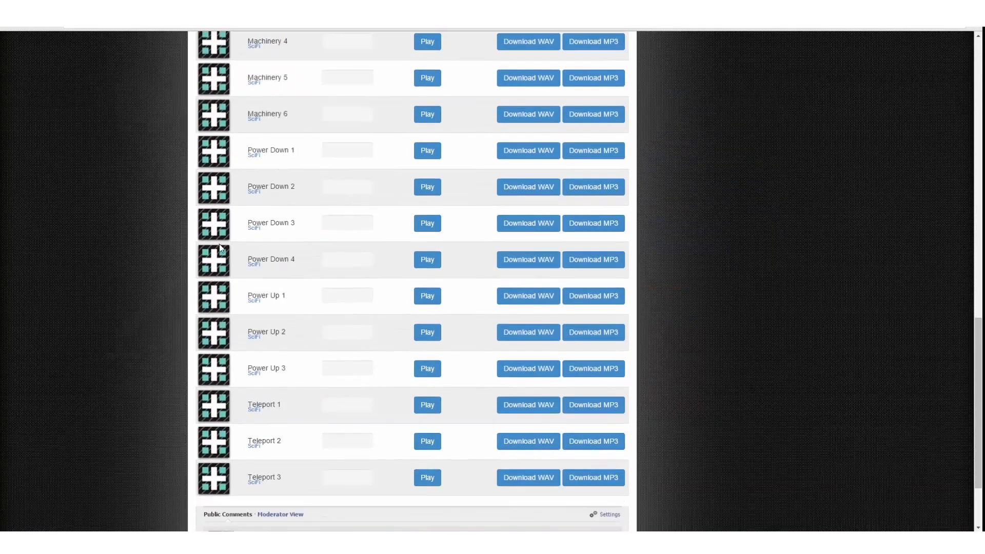
{"action": "left_click", "coordinate": [432, 334]}
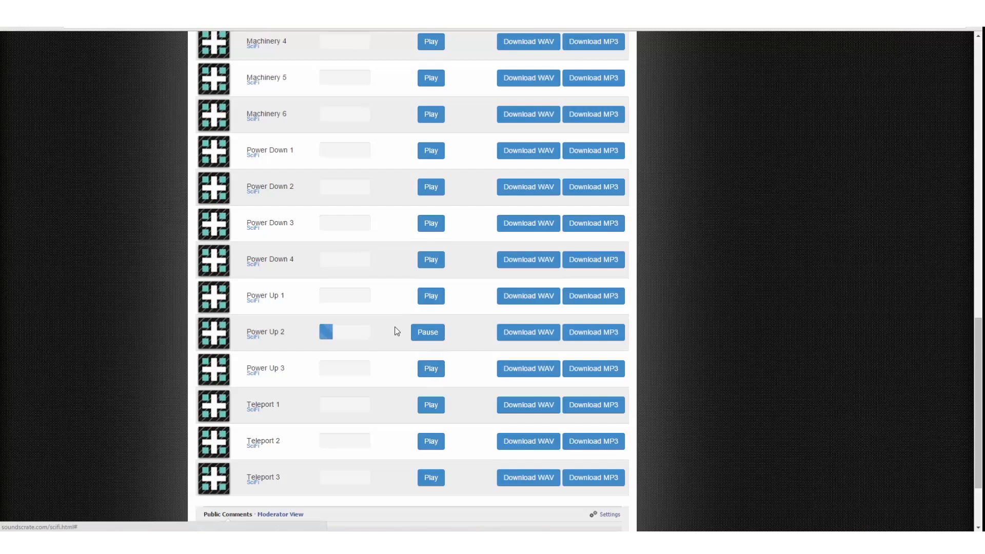
{"action": "scroll", "coordinate": [430, 339], "scroll_direction": "up", "scroll_amount": 4}
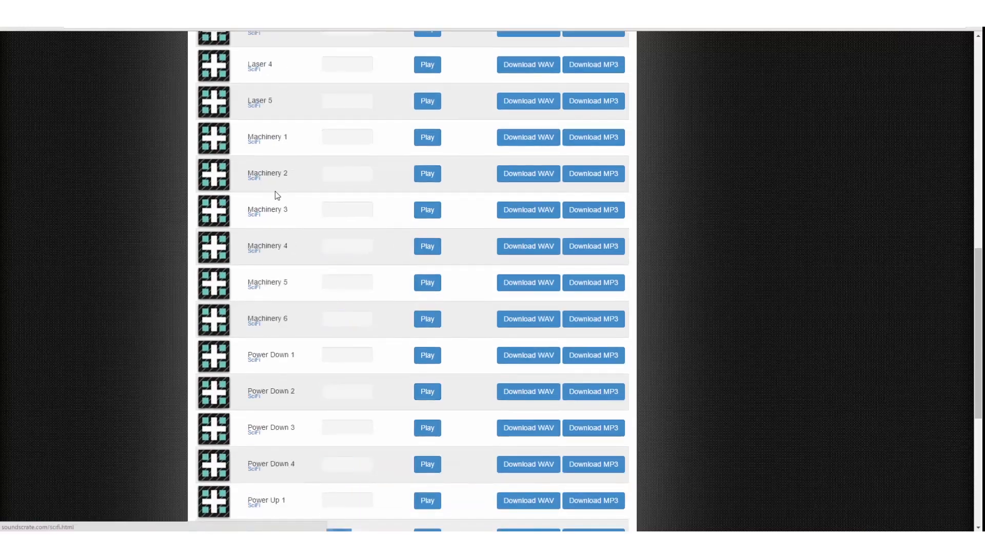
{"action": "scroll", "coordinate": [271, 247], "scroll_direction": "up", "scroll_amount": 12}
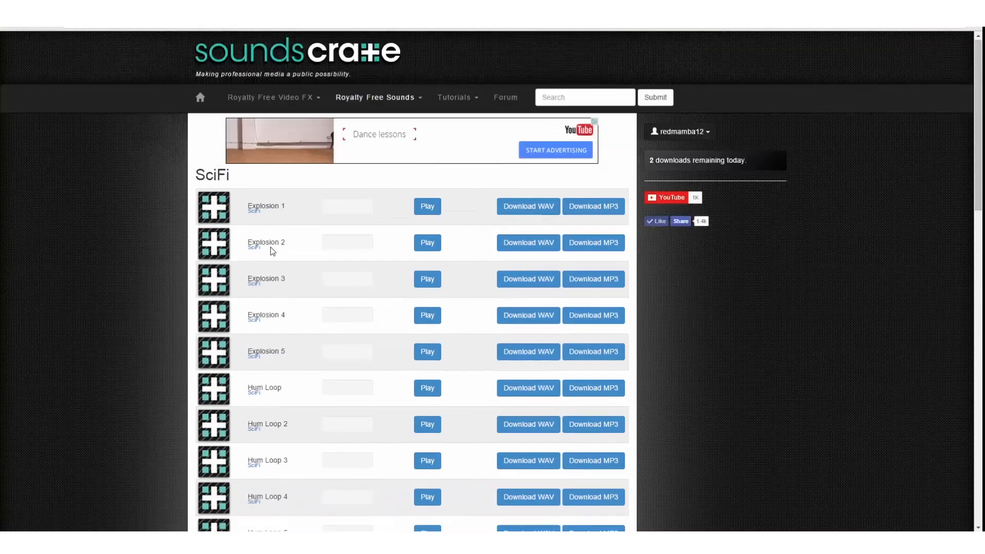